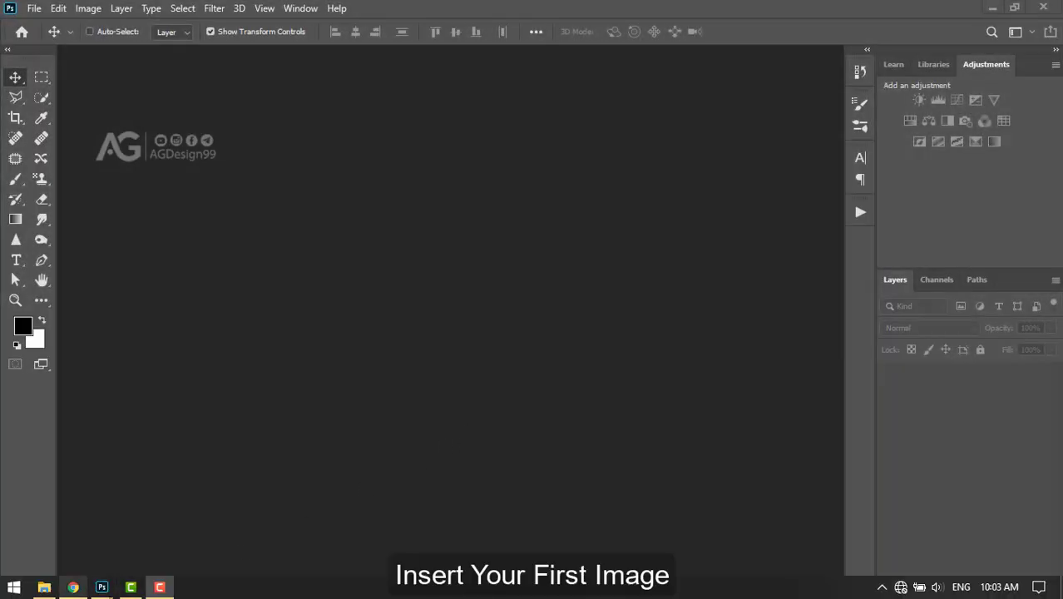
# Step: Drag woman umb.jpg from File Explorer into Photoshop to open it as a new document
pyautogui.click(44, 587)
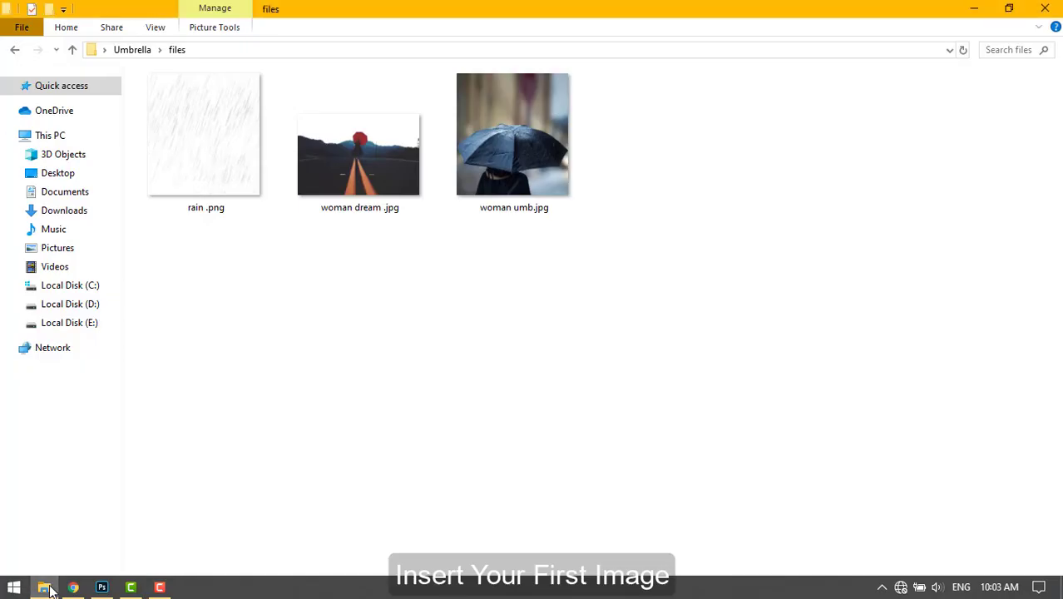
pyautogui.moveTo(535, 170); pyautogui.dragTo(104, 590)
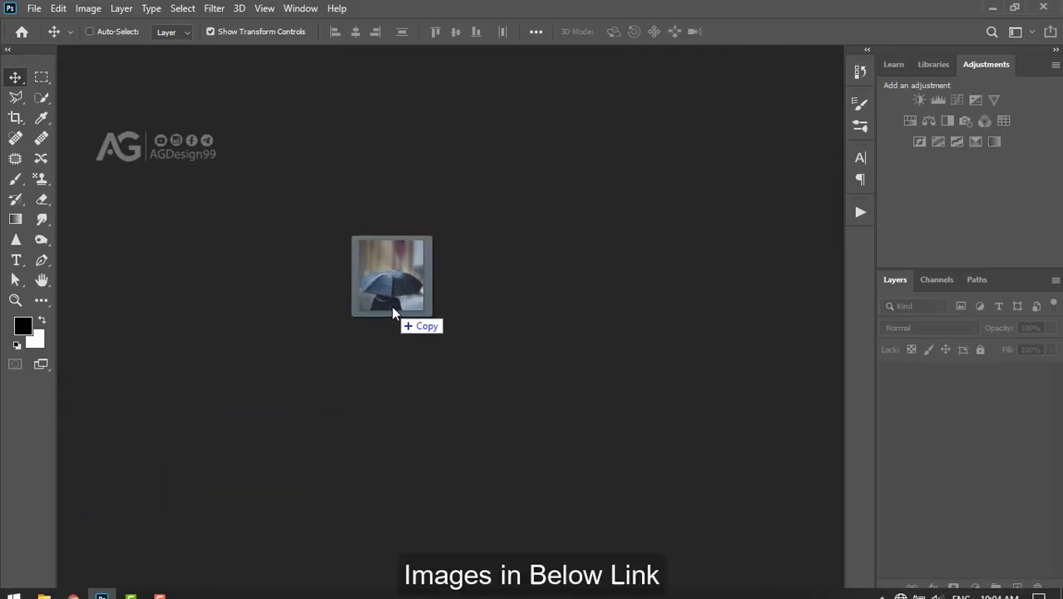
pyautogui.moveTo(105, 590); pyautogui.dragTo(391, 305)
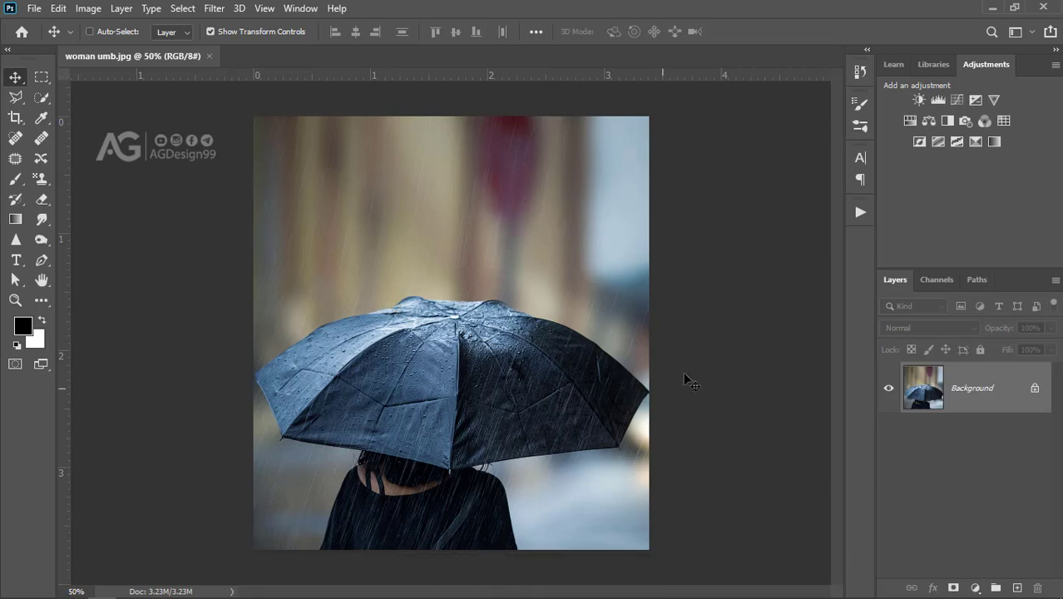
# Step: Select the umbrella canopy with Quick Selection in Add to selection mode
pyautogui.hotkey('ctrl', '+')
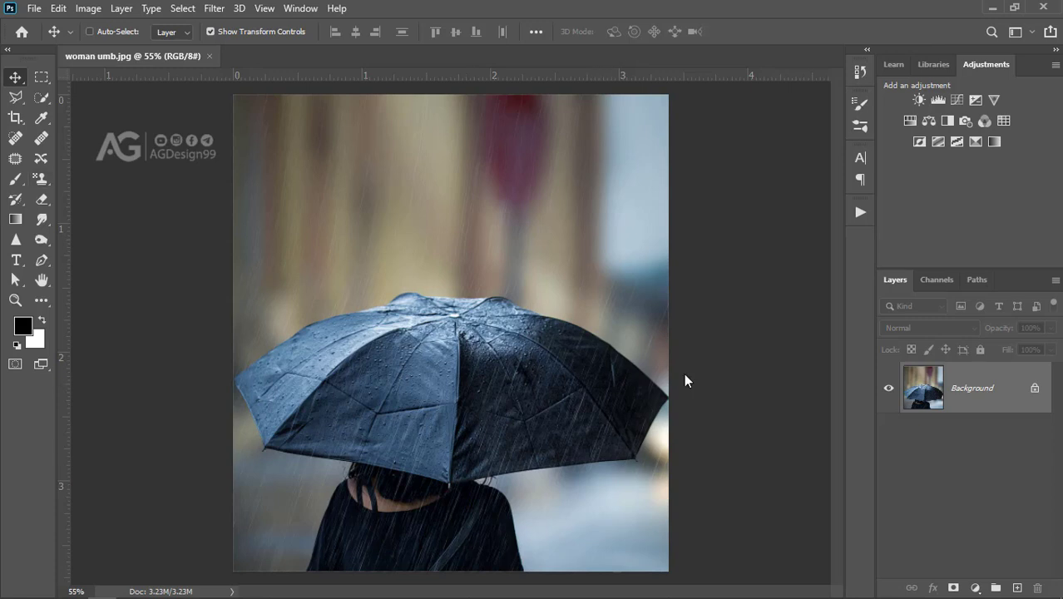
pyautogui.moveTo(42, 97); pyautogui.dragTo(90, 117)
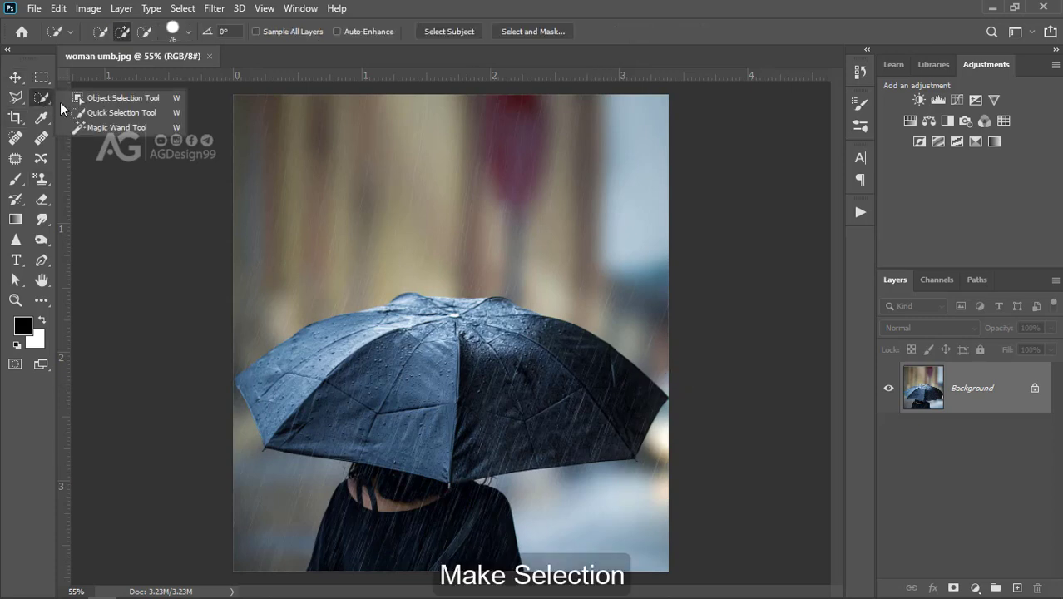
pyautogui.click(90, 117)
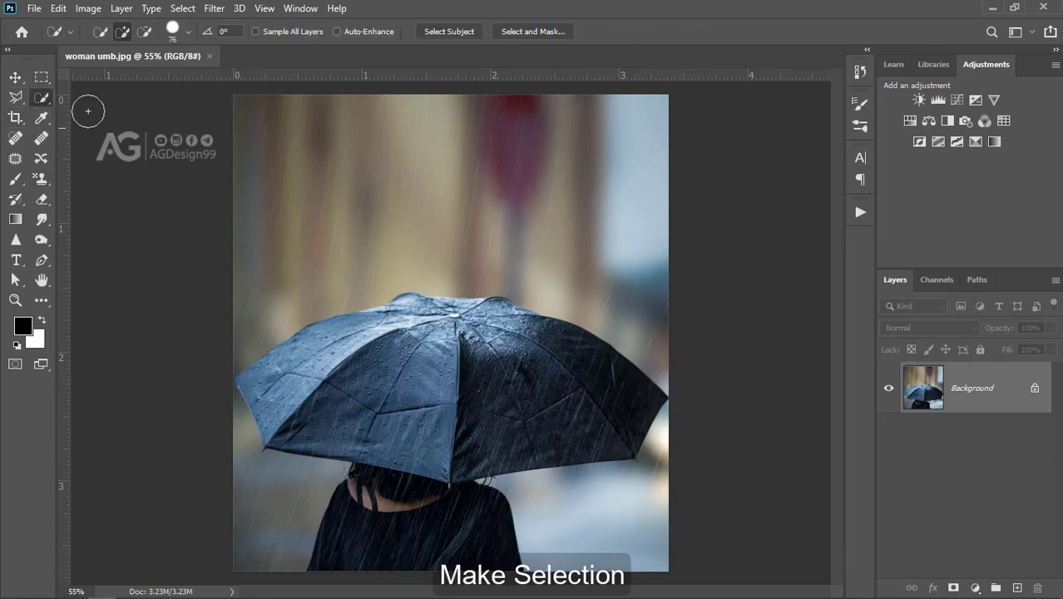
pyautogui.click(122, 31)
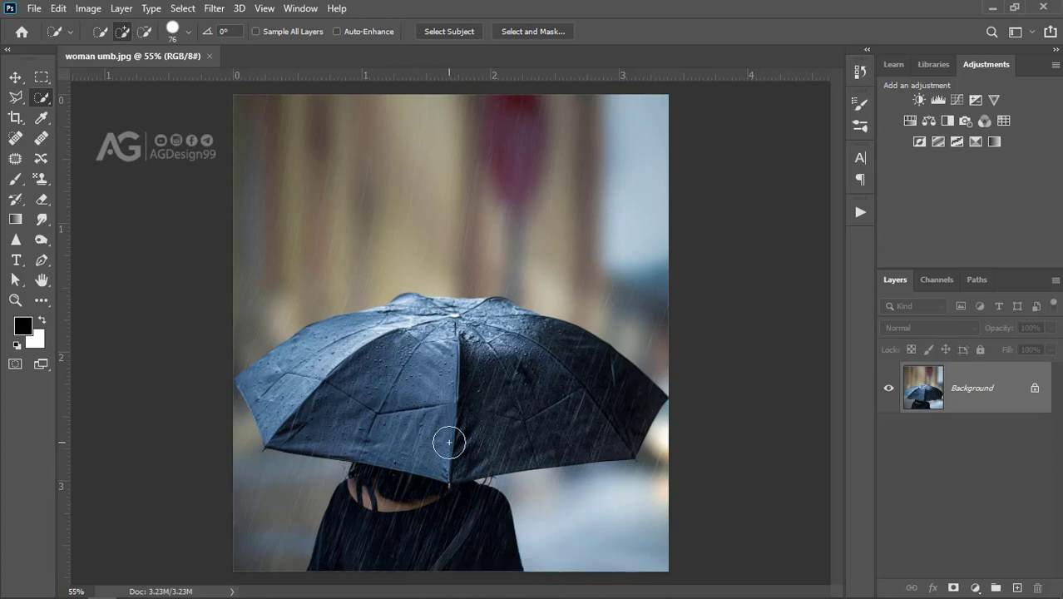
pyautogui.moveTo(449, 442)
pyautogui.mouseDown()
pyautogui.moveTo(554, 373)
pyautogui.moveTo(296, 367)
pyautogui.moveTo(325, 356)
pyautogui.moveTo(328, 294)
pyautogui.moveTo(308, 230)
pyautogui.moveTo(327, 211)
pyautogui.moveTo(439, 220)
pyautogui.mouseUp()
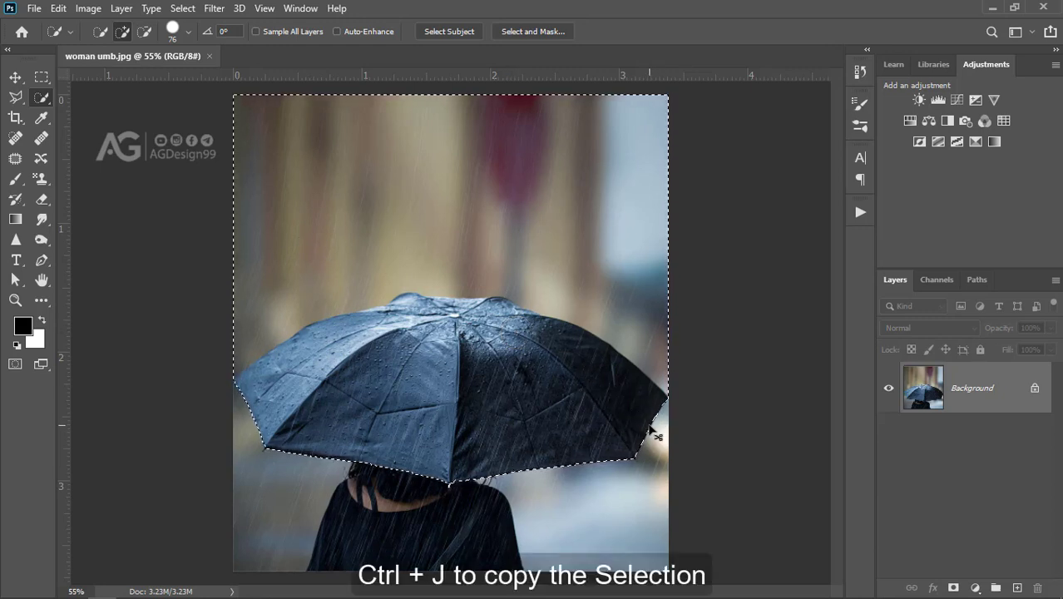
# Step: Copy the selected canopy to Layer 1 and toggle the Background to check the copy
pyautogui.hotkey('ctrl', 'j')
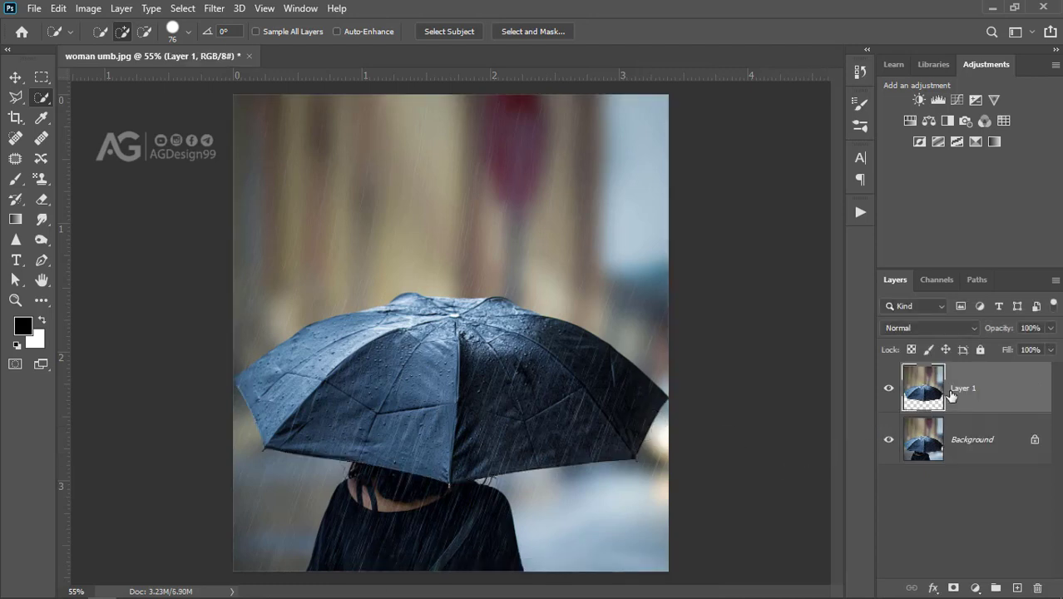
pyautogui.click(888, 441)
pyautogui.click(888, 441)
pyautogui.click(888, 441)
pyautogui.click(888, 441)
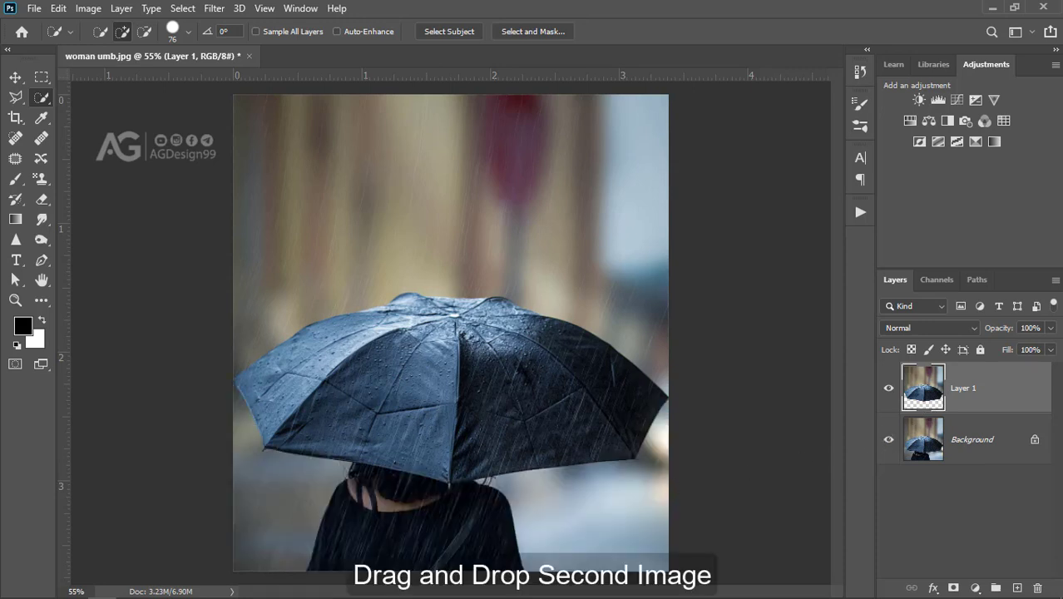
# Step: Drag woman dream .jpg from File Explorer into the Photoshop umbrella document
pyautogui.click(44, 587)
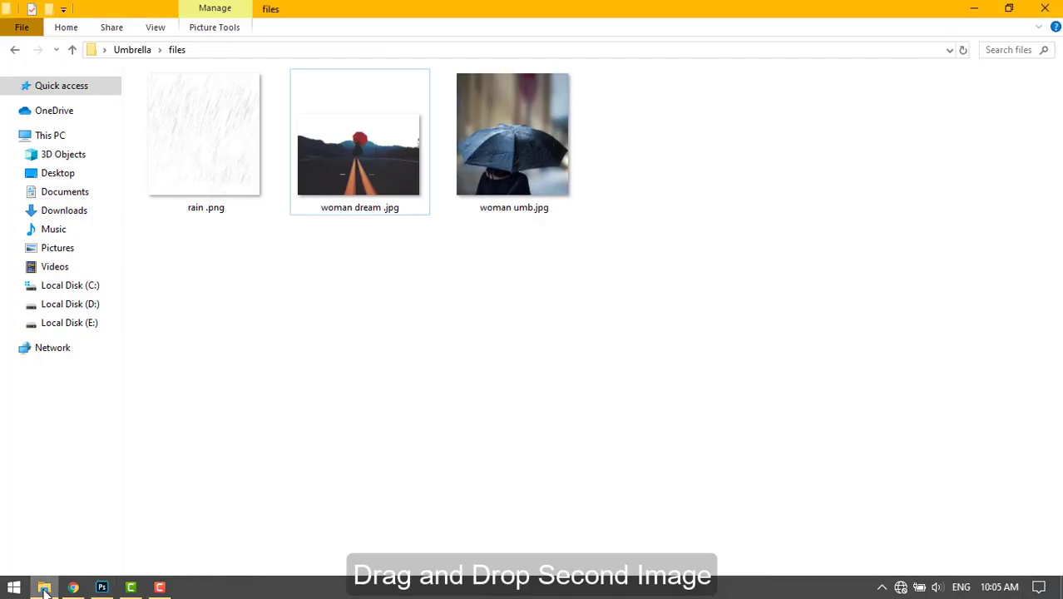
pyautogui.moveTo(370, 165)
pyautogui.mouseDown()
pyautogui.moveTo(377, 239)
pyautogui.moveTo(354, 324)
pyautogui.moveTo(455, 287)
pyautogui.mouseUp()
pyautogui.hotkey('alt', 'Tab')
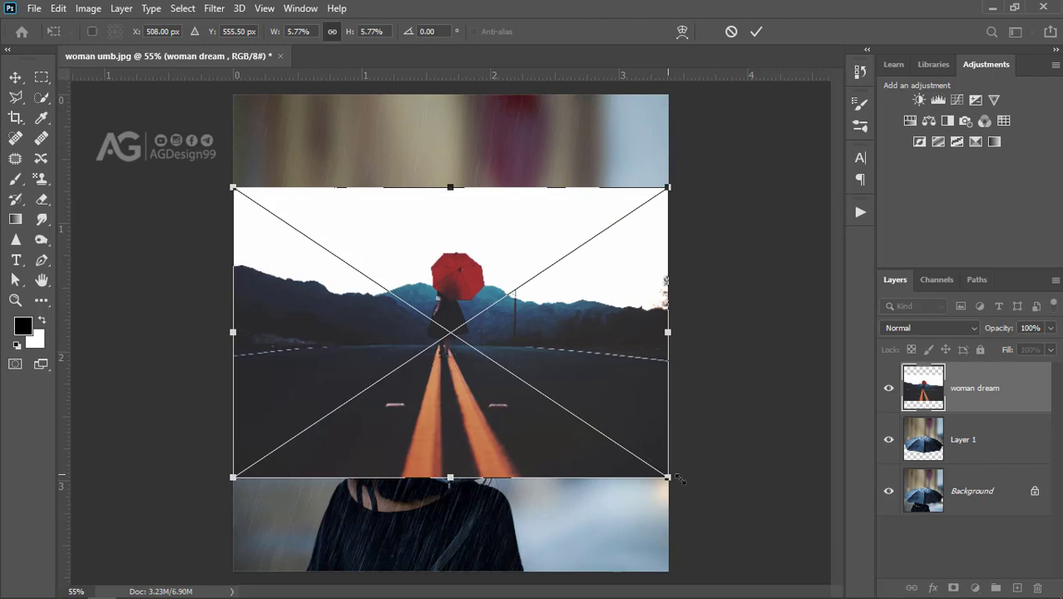
# Step: Scale the road photo past the canvas width, move it upward, and commit the placement
pyautogui.moveTo(677, 479); pyautogui.dragTo(774, 534)
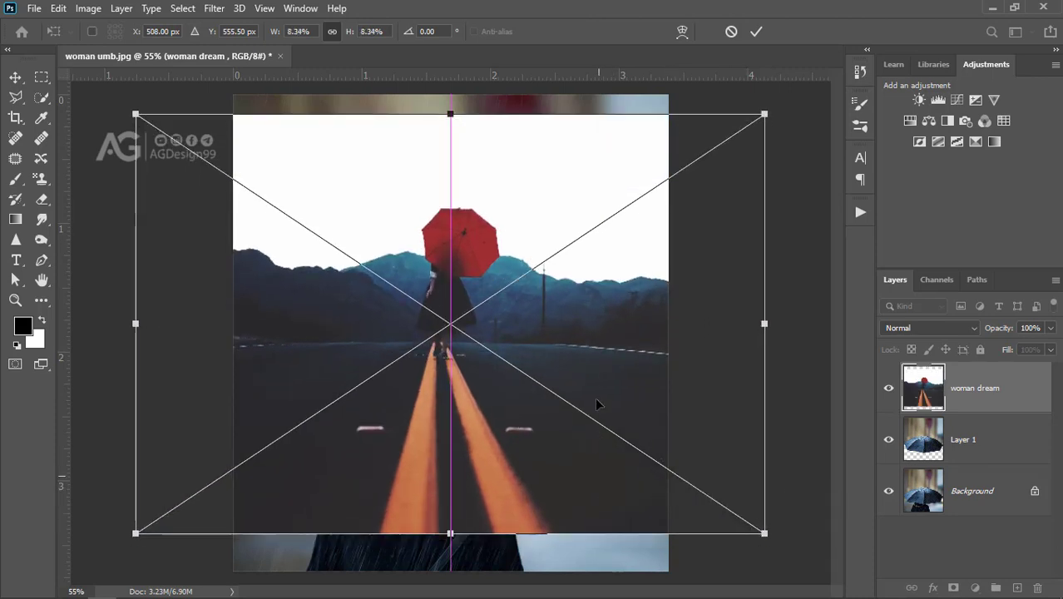
pyautogui.moveTo(596, 404); pyautogui.dragTo(593, 428)
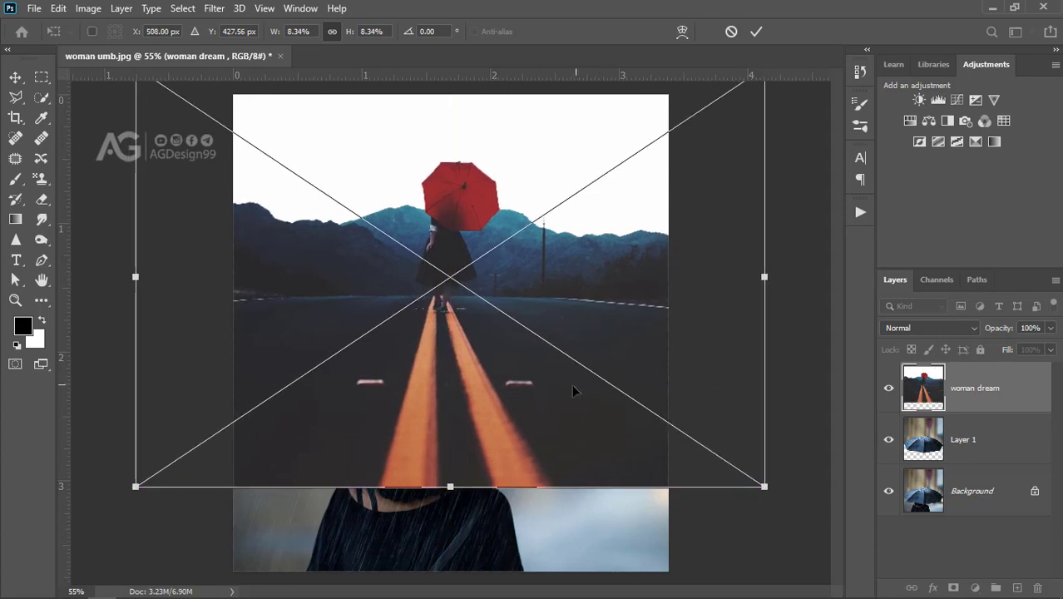
pyautogui.click(755, 31)
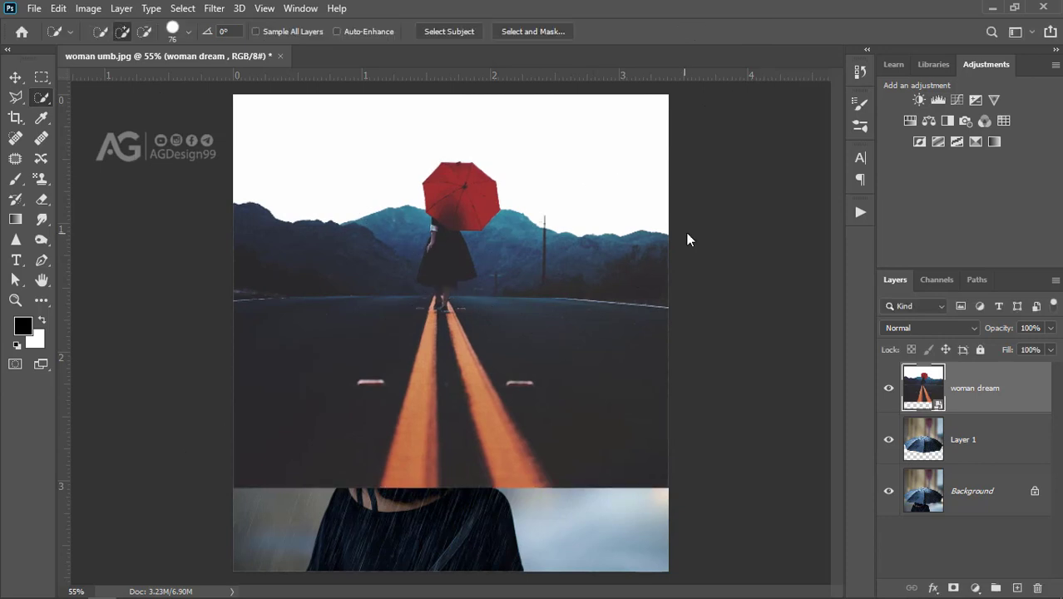
# Step: Clip the woman dream layer to the umbrella Layer 1 with Create Clipping Mask
pyautogui.rightClick(984, 399)
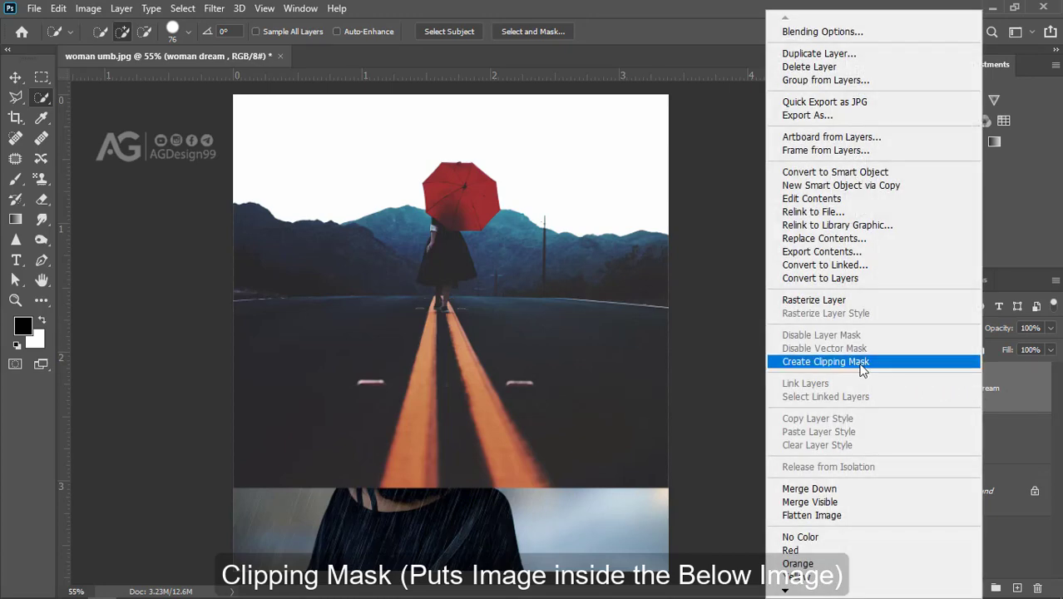
pyautogui.click(860, 363)
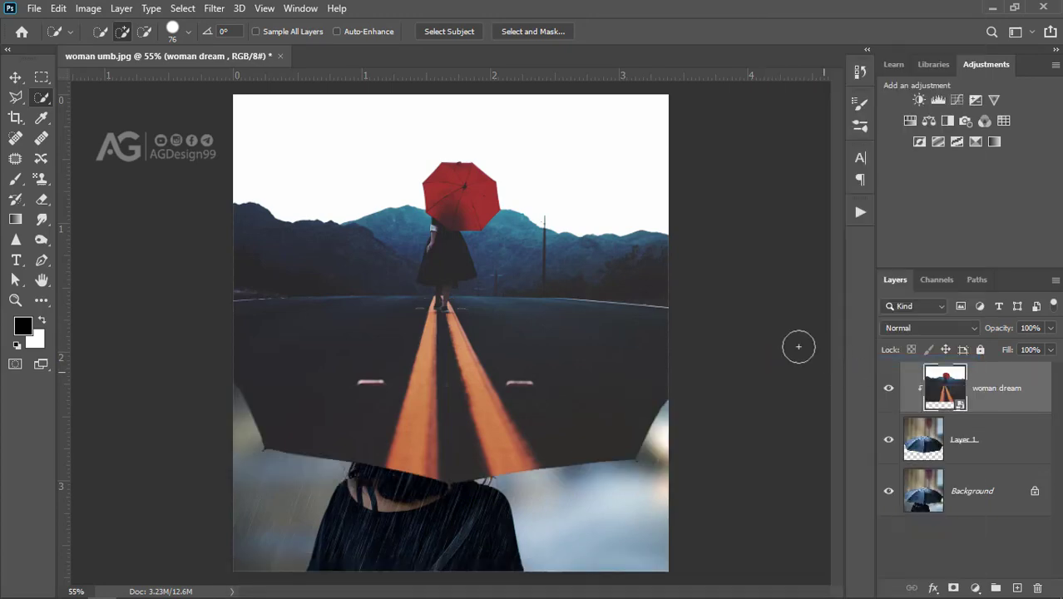
pyautogui.press('v')
pyautogui.hotkey('ctrl', '+')
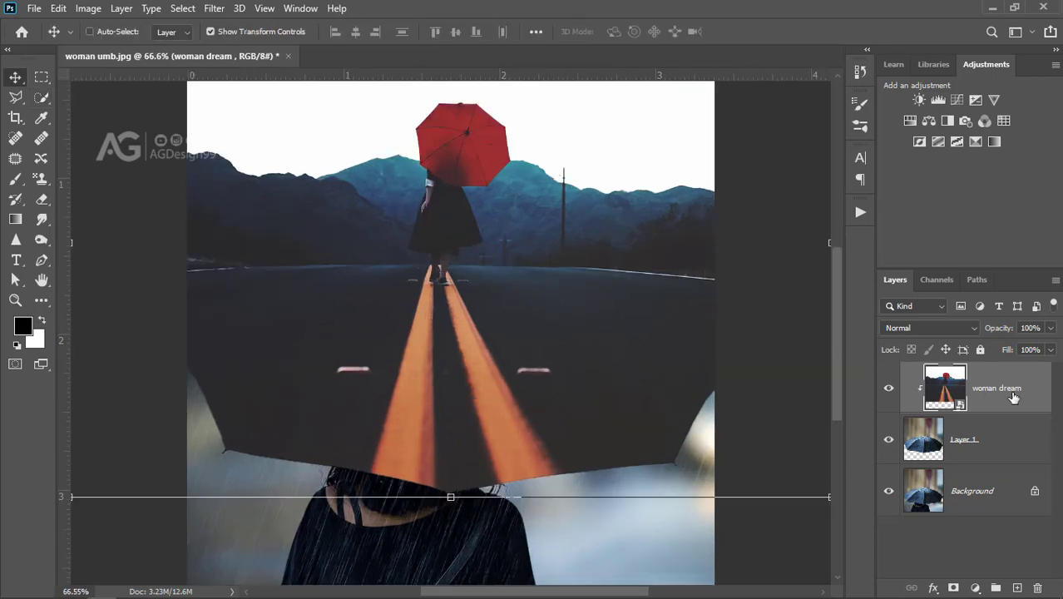
# Step: Add a layer mask to the woman dream layer and pick a 326 px Soft Round brush
pyautogui.click(953, 587)
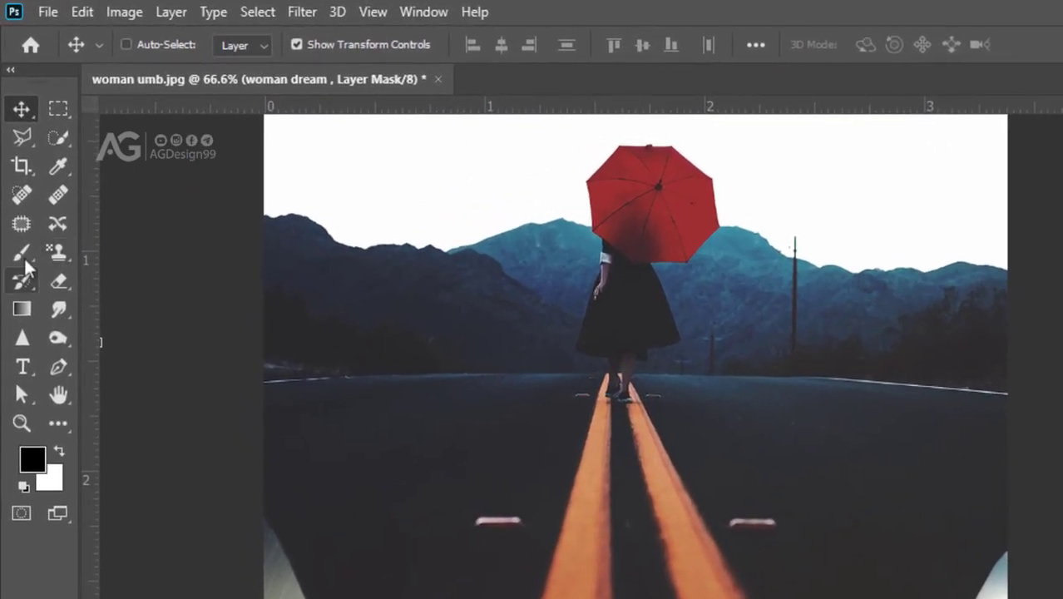
pyautogui.click(16, 184)
pyautogui.click(21, 258)
pyautogui.click(124, 45)
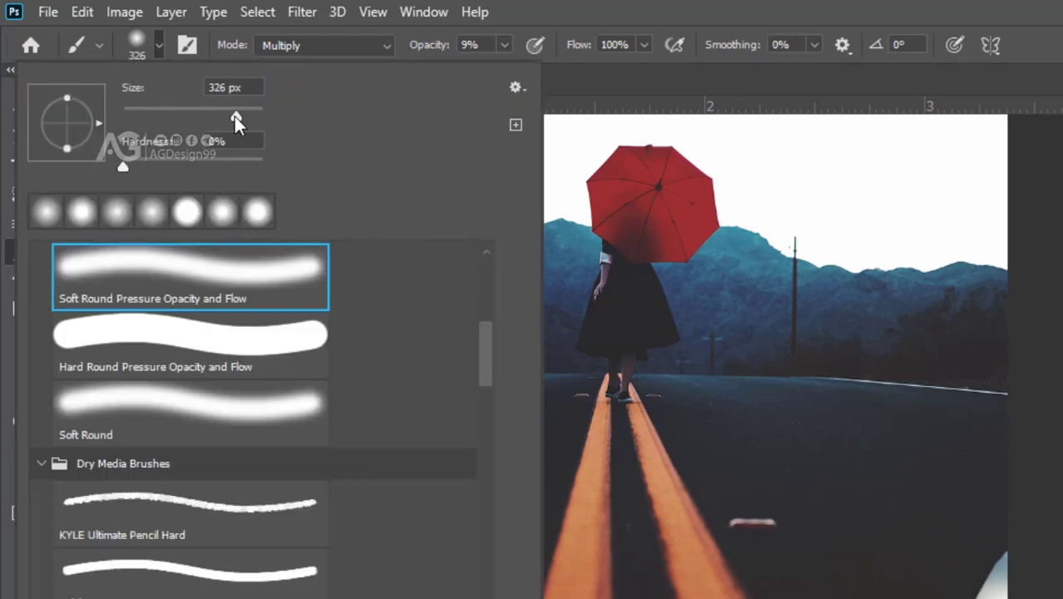
pyautogui.click(565, 2)
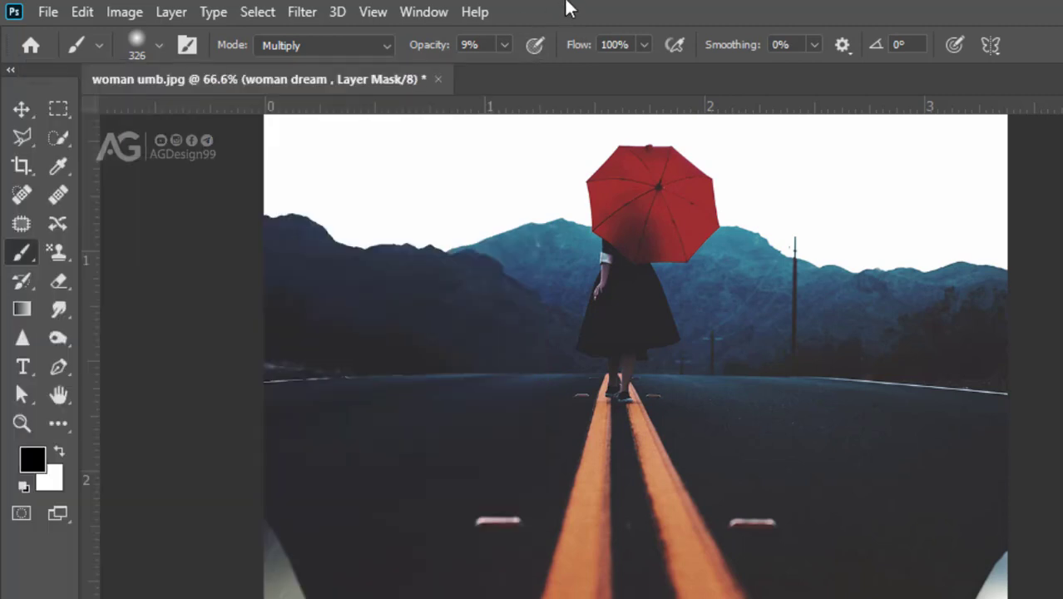
# Step: Set the brush mode to Multiply and opacity to 9%
pyautogui.click(387, 46)
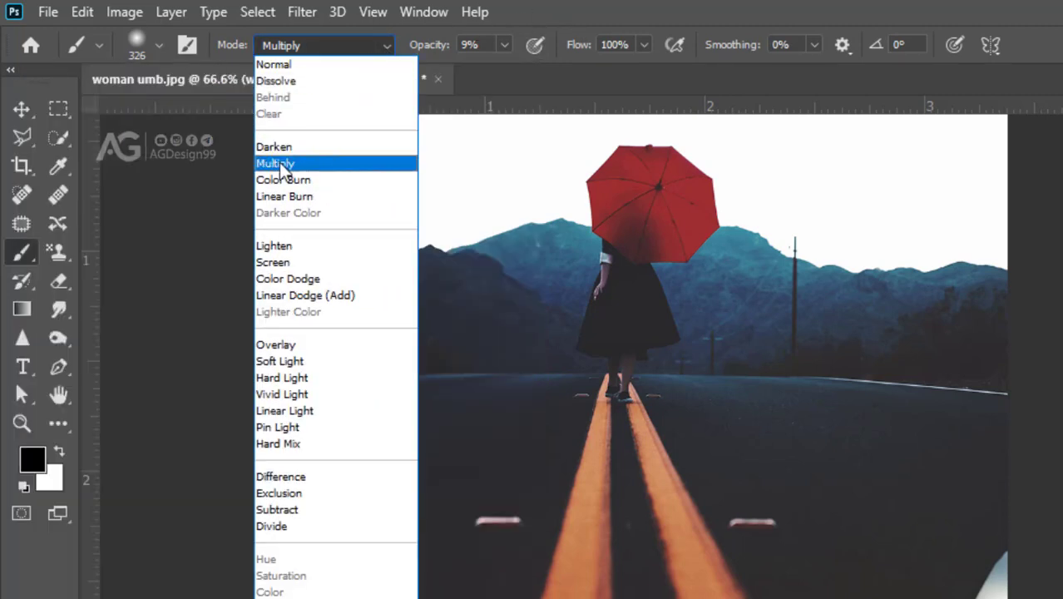
pyautogui.click(283, 164)
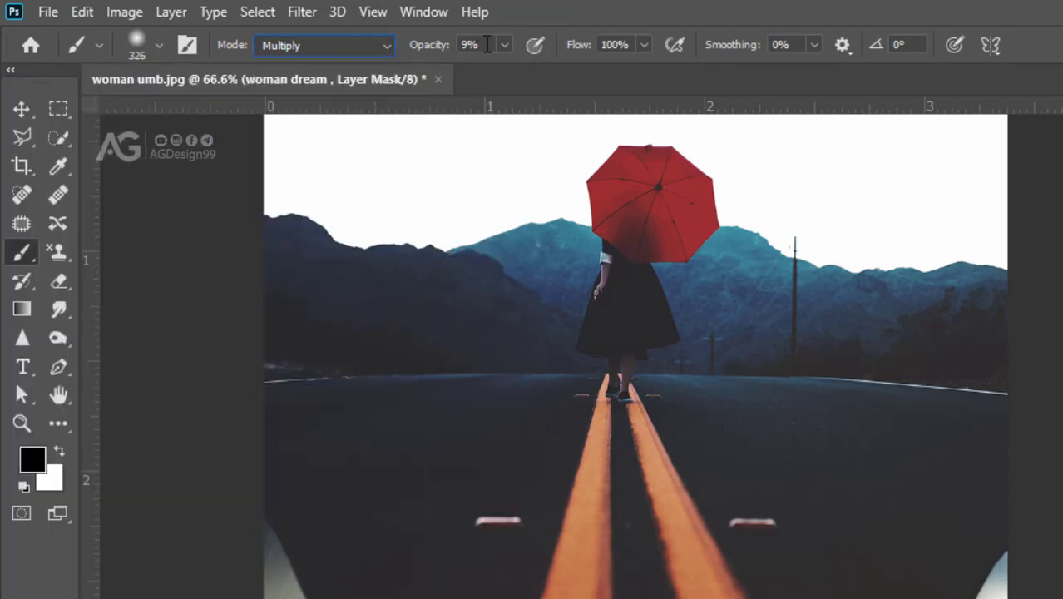
pyautogui.press('Return')
pyautogui.click(625, 45)
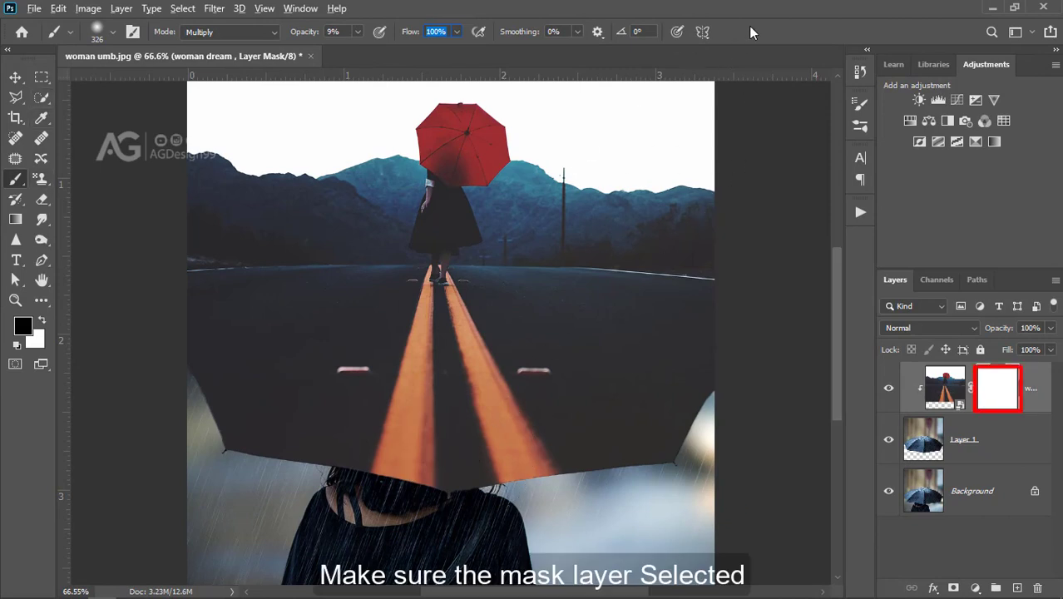
# Step: Paint black mask strokes along the canopy's lower edge, shrinking the brush to 203 px
pyautogui.press('Return')
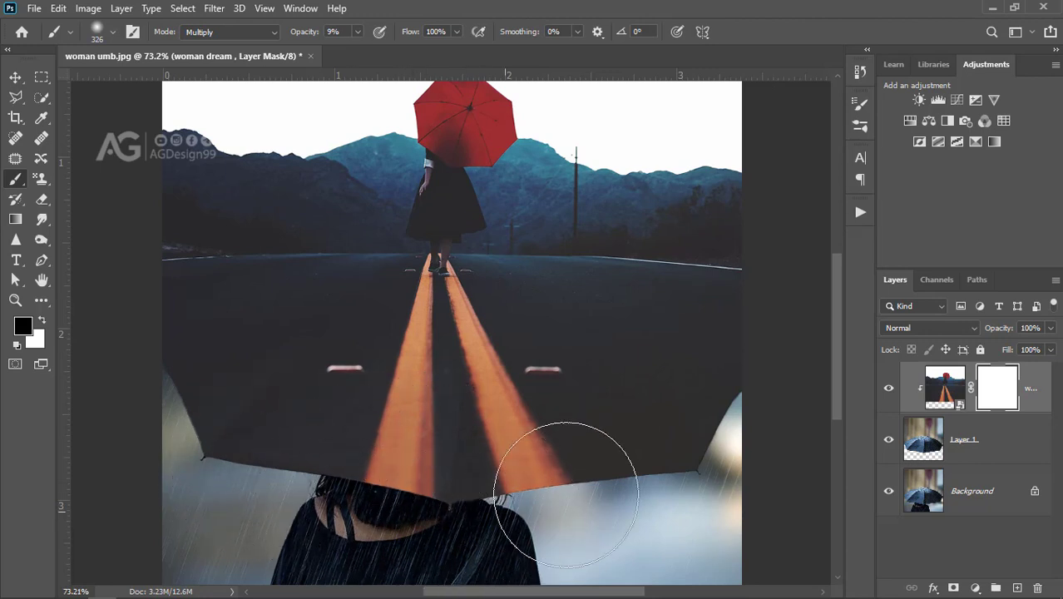
pyautogui.moveTo(660, 489)
pyautogui.mouseDown()
pyautogui.moveTo(628, 462)
pyautogui.moveTo(645, 486)
pyautogui.moveTo(519, 468)
pyautogui.mouseUp()
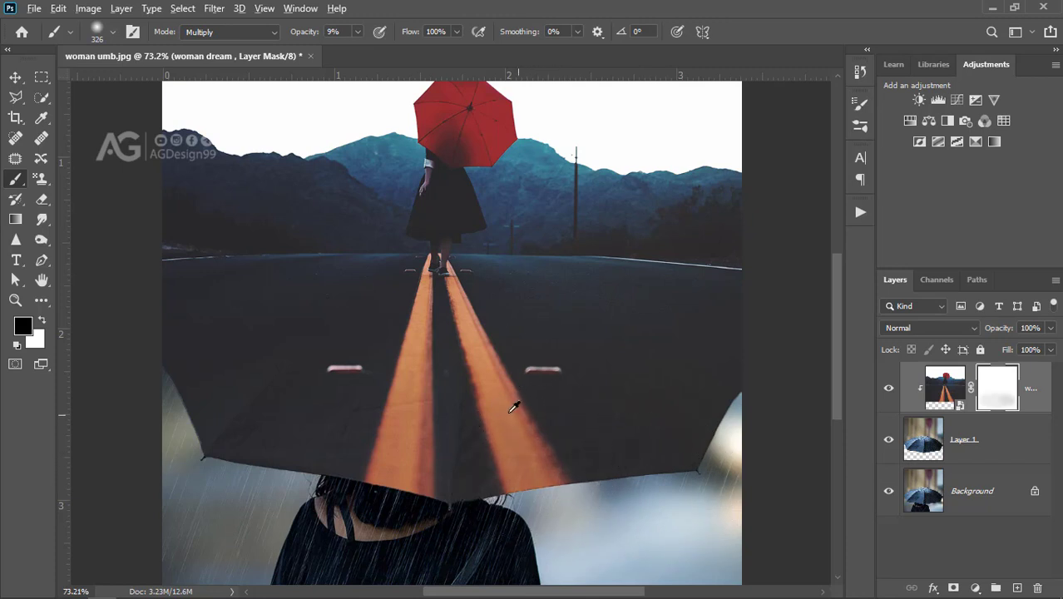
pyautogui.moveTo(498, 415); pyautogui.dragTo(465, 415)
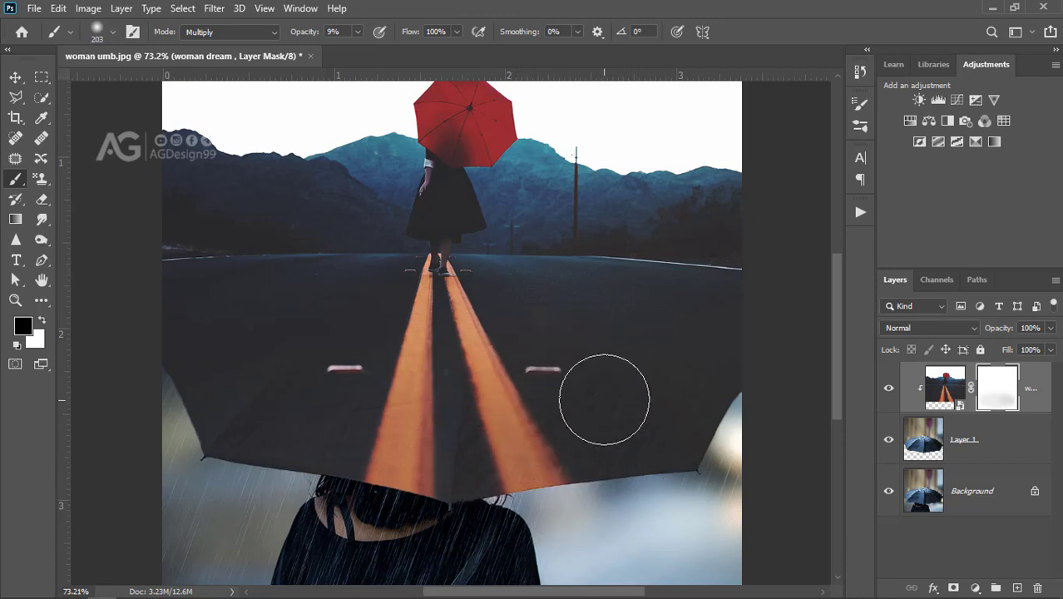
pyautogui.moveTo(602, 398)
pyautogui.mouseDown()
pyautogui.moveTo(346, 379)
pyautogui.moveTo(237, 439)
pyautogui.moveTo(208, 467)
pyautogui.moveTo(157, 447)
pyautogui.moveTo(427, 511)
pyautogui.moveTo(448, 527)
pyautogui.moveTo(522, 450)
pyautogui.mouseUp()
pyautogui.scroll(-2, 510, 487)
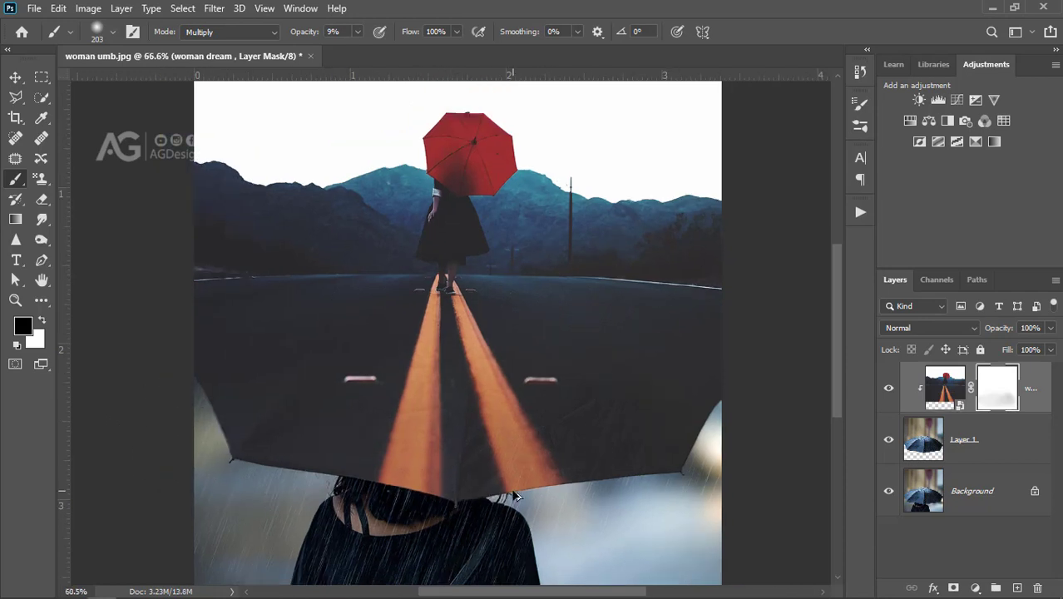
pyautogui.scroll(1, 510, 487)
pyautogui.scroll(-1, 465, 432)
pyautogui.scroll(1, 465, 433)
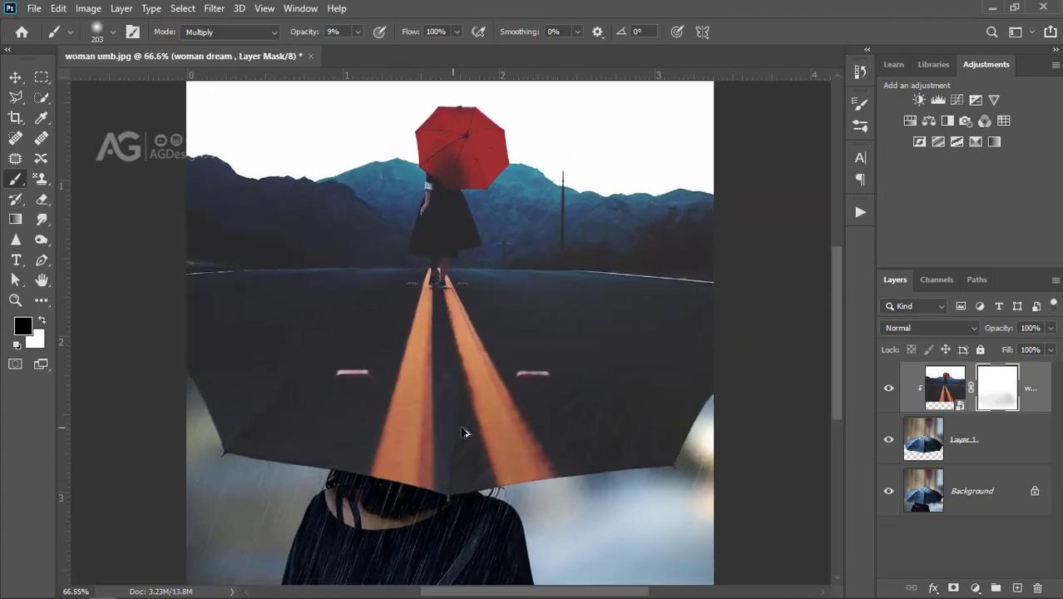
pyautogui.scroll(1, 461, 427)
pyautogui.scroll(-1, 463, 430)
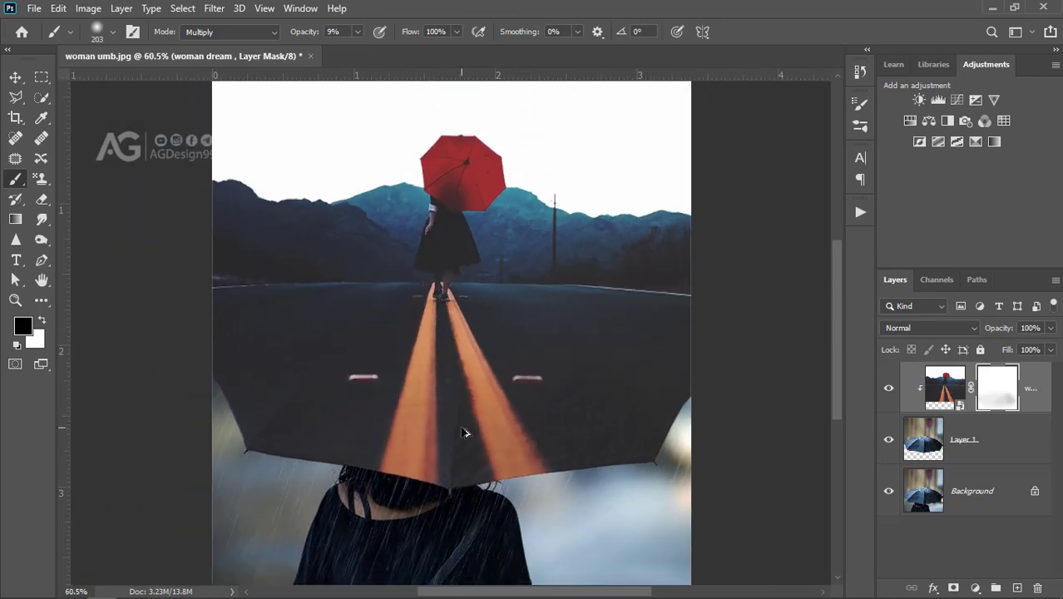
pyautogui.scroll(-1, 464, 431)
pyautogui.scroll(1, 464, 433)
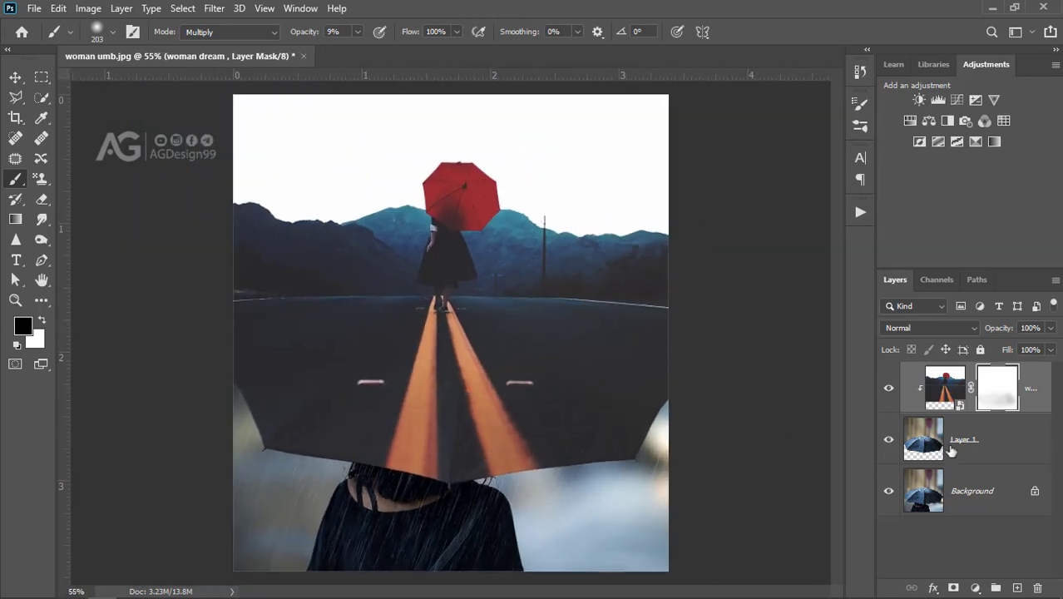
# Step: Add a Hue/Saturation adjustment layer above Layer 1 with Saturation at -66
pyautogui.click(988, 451)
pyautogui.click(977, 587)
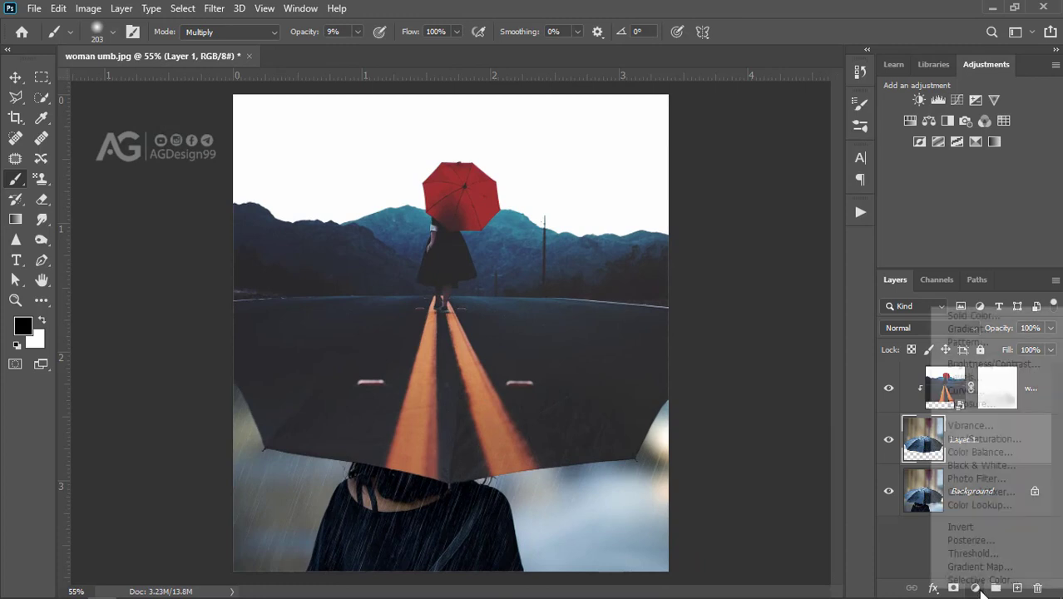
pyautogui.click(969, 439)
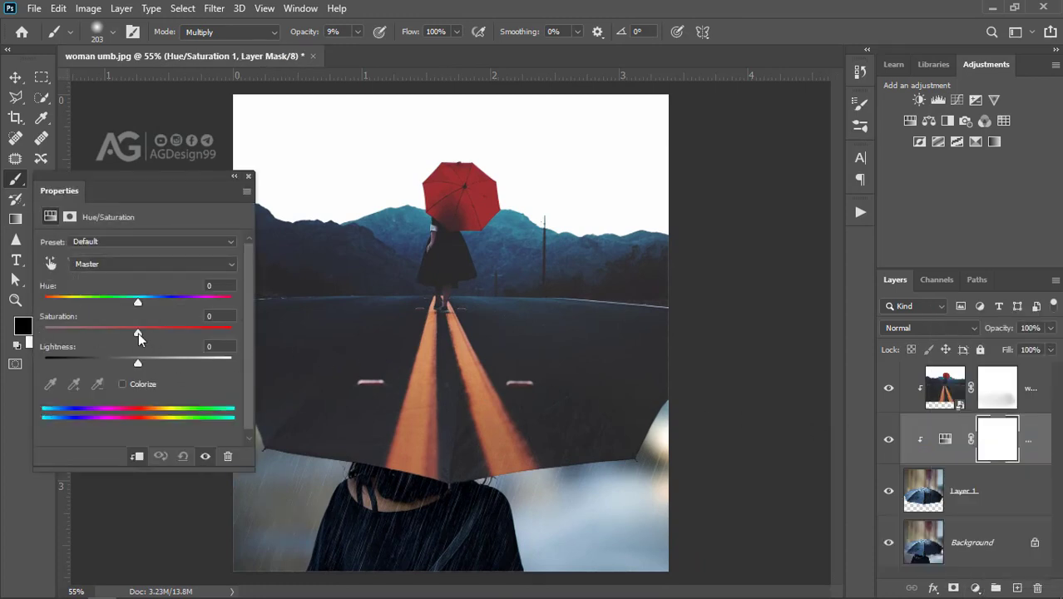
pyautogui.moveTo(138, 332); pyautogui.dragTo(89, 331)
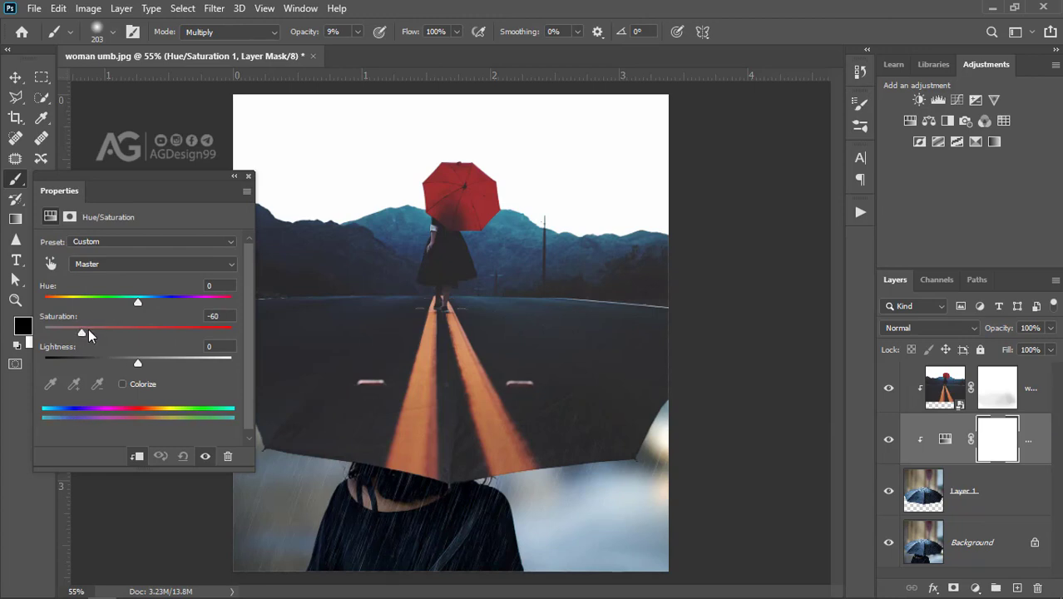
pyautogui.click(248, 175)
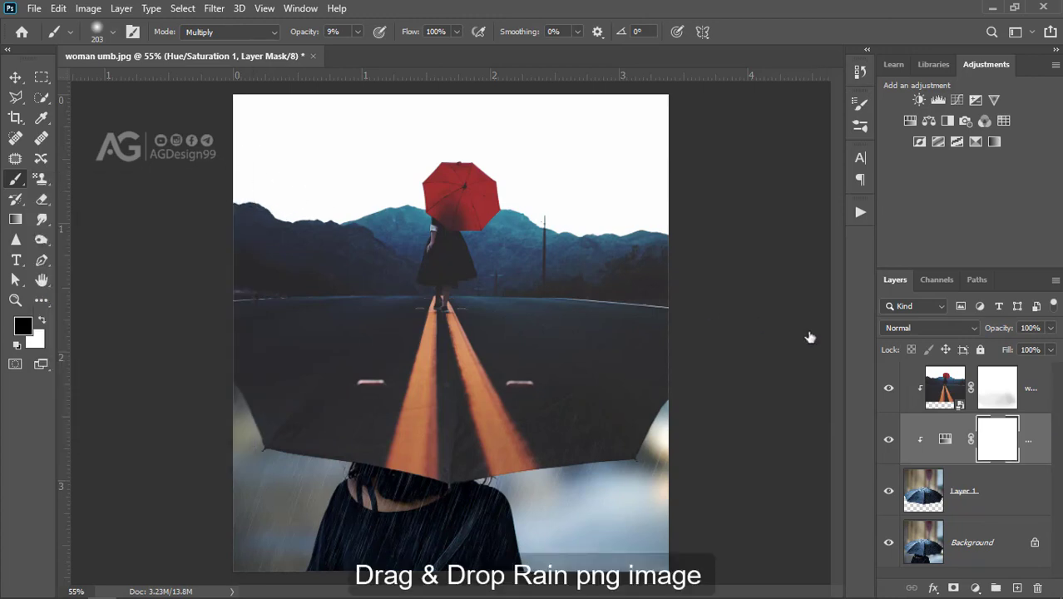
# Step: Select the woman dream layer and drag rain .png from File Explorer into Photoshop
pyautogui.hotkey('alt', ']')
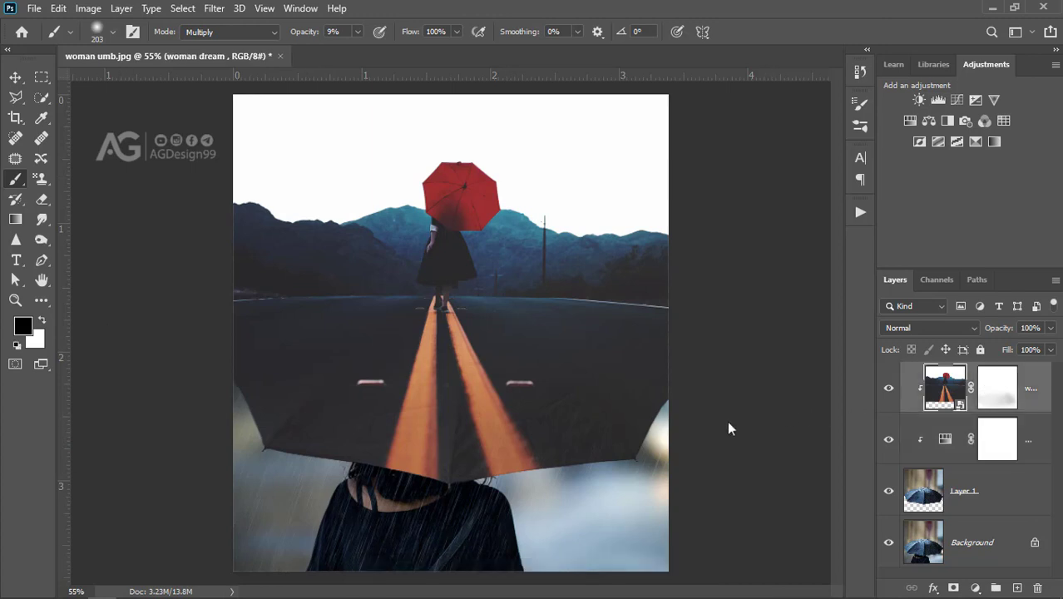
pyautogui.click(45, 592)
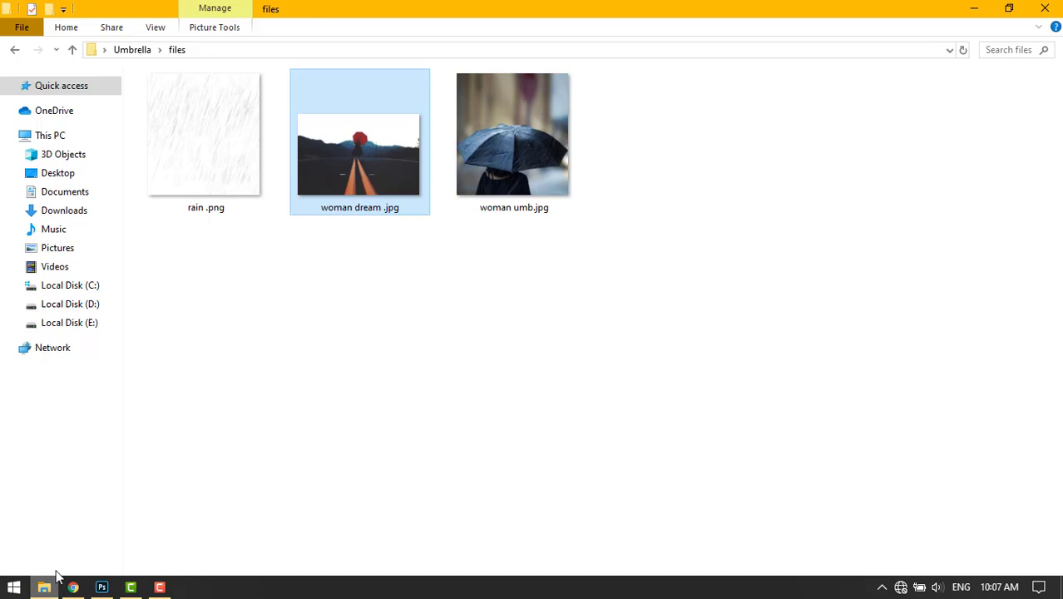
pyautogui.click(221, 176)
pyautogui.moveTo(210, 179); pyautogui.dragTo(246, 280)
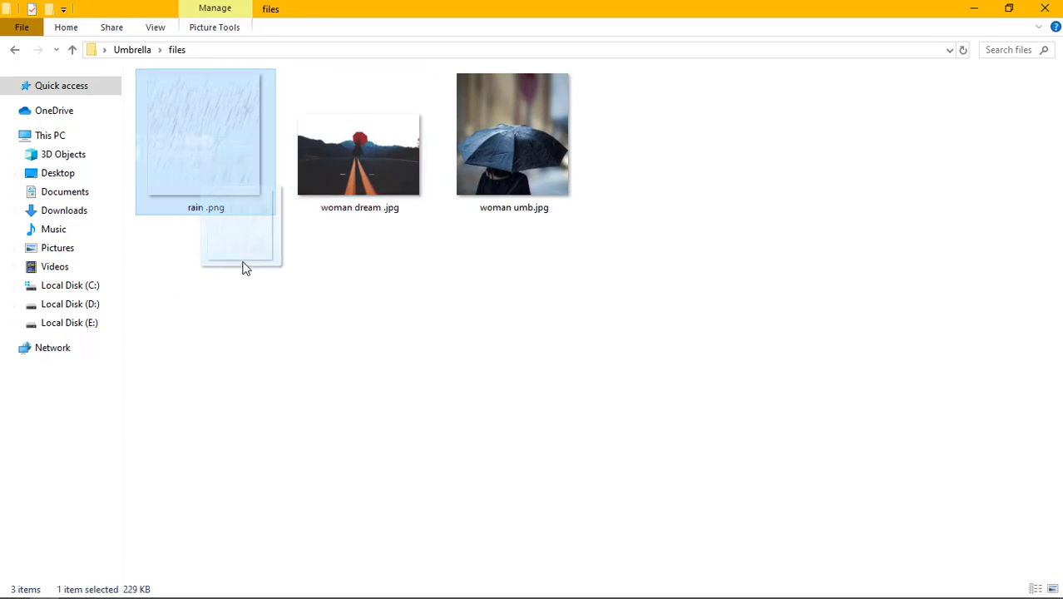
pyautogui.hotkey('alt', 'Tab')
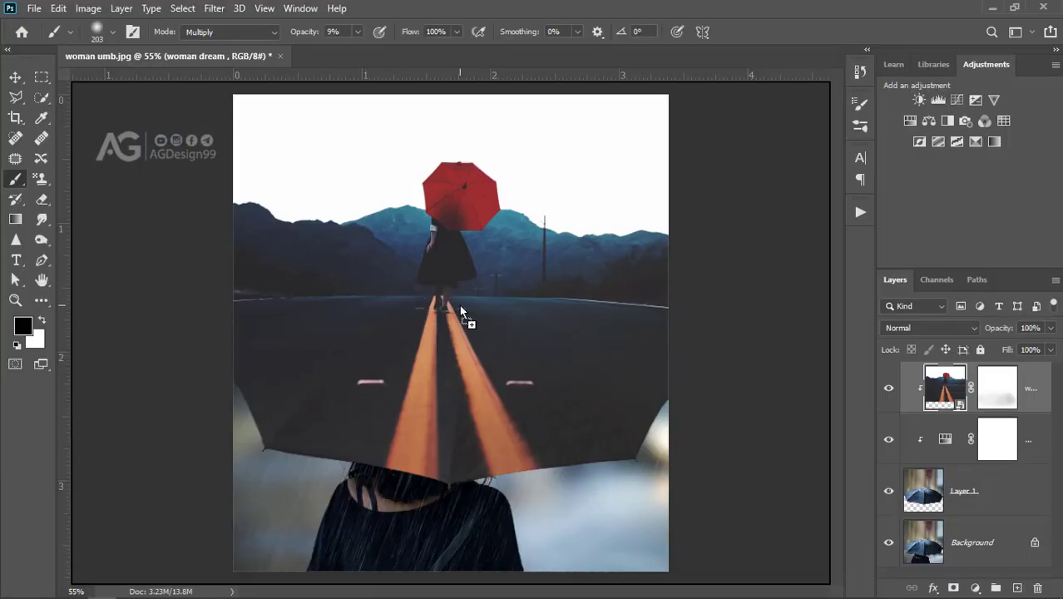
# Step: Place rain.png on the canvas at 99.92% scale, rotated -1.26°, and commit it
pyautogui.moveTo(246, 280)
pyautogui.mouseDown()
pyautogui.moveTo(459, 304)
pyautogui.moveTo(596, 377)
pyautogui.mouseUp()
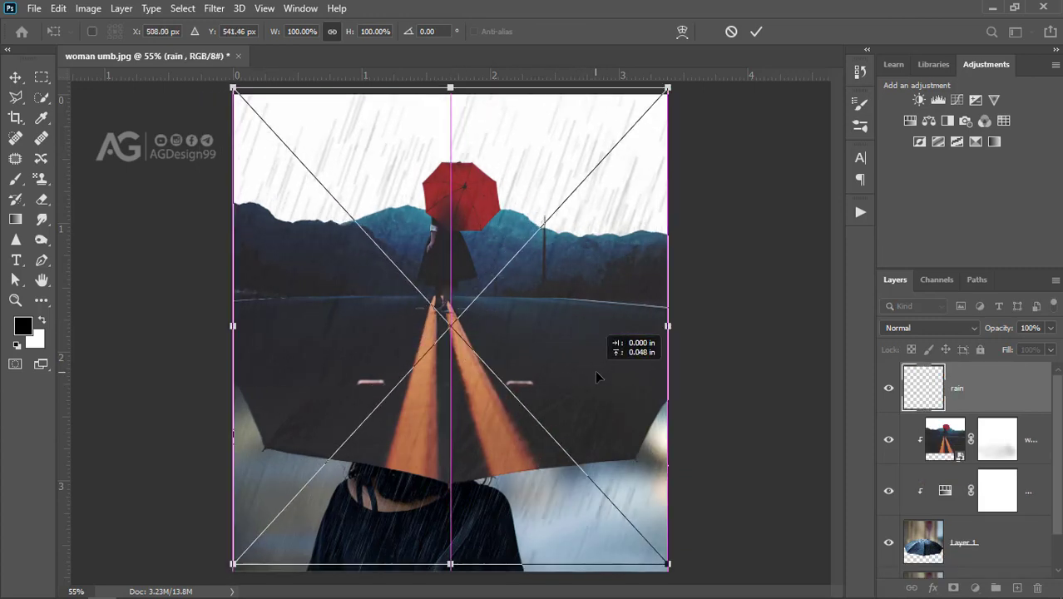
pyautogui.scroll(-1, 596, 378)
pyautogui.scroll(-1, 596, 377)
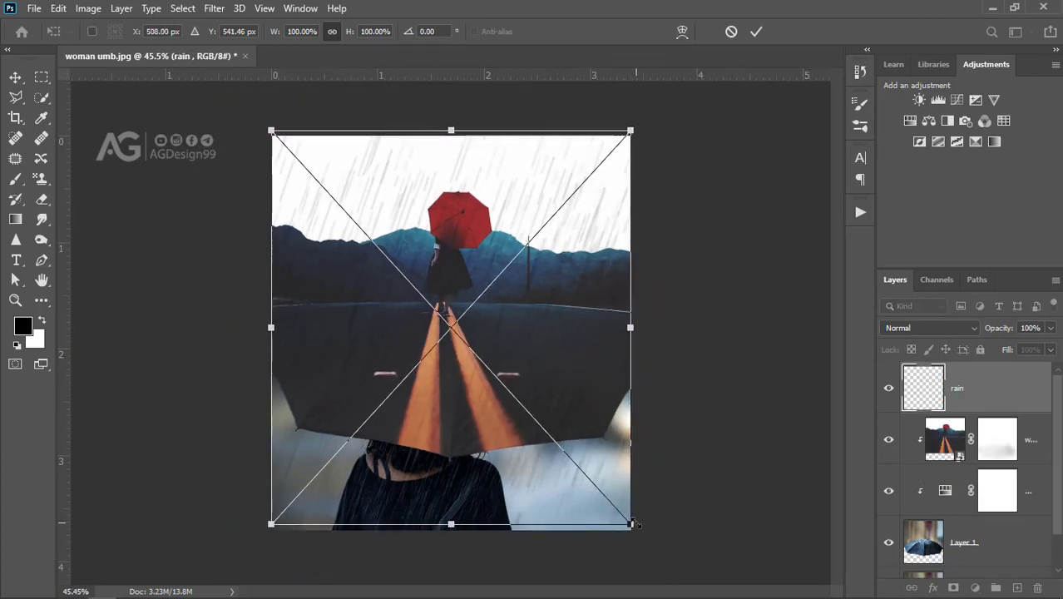
pyautogui.moveTo(632, 524)
pyautogui.mouseDown()
pyautogui.moveTo(592, 460)
pyautogui.moveTo(579, 458)
pyautogui.moveTo(651, 495)
pyautogui.mouseUp()
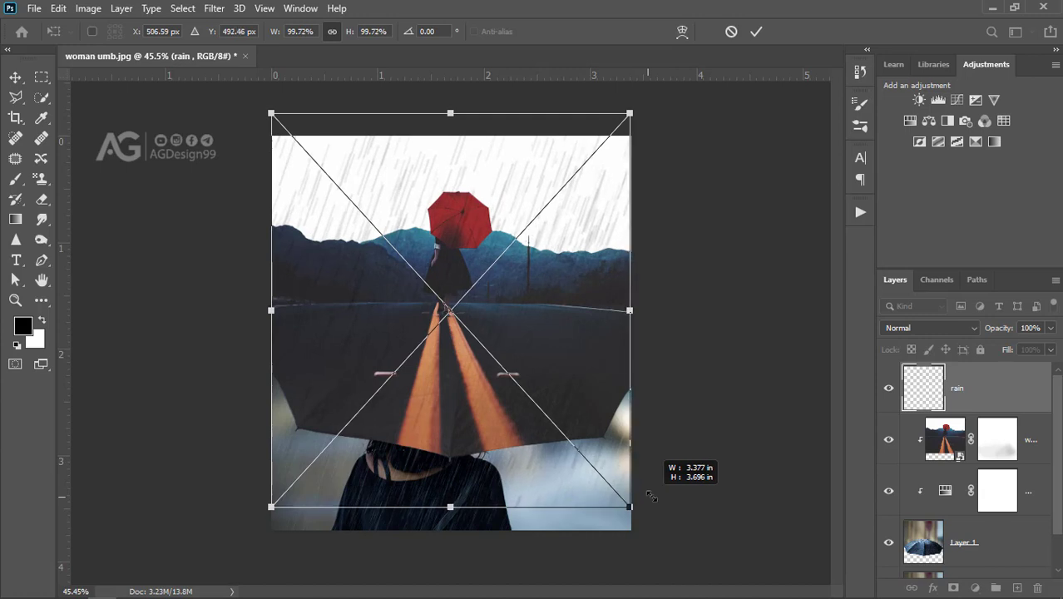
pyautogui.moveTo(467, 530); pyautogui.dragTo(499, 509)
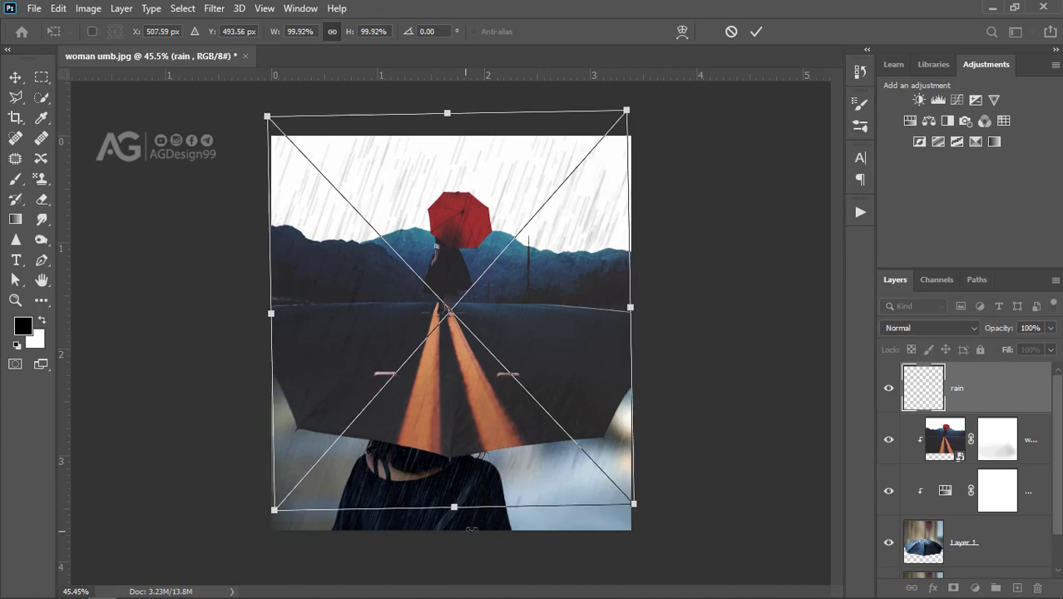
pyautogui.press('b')
pyautogui.click(758, 36)
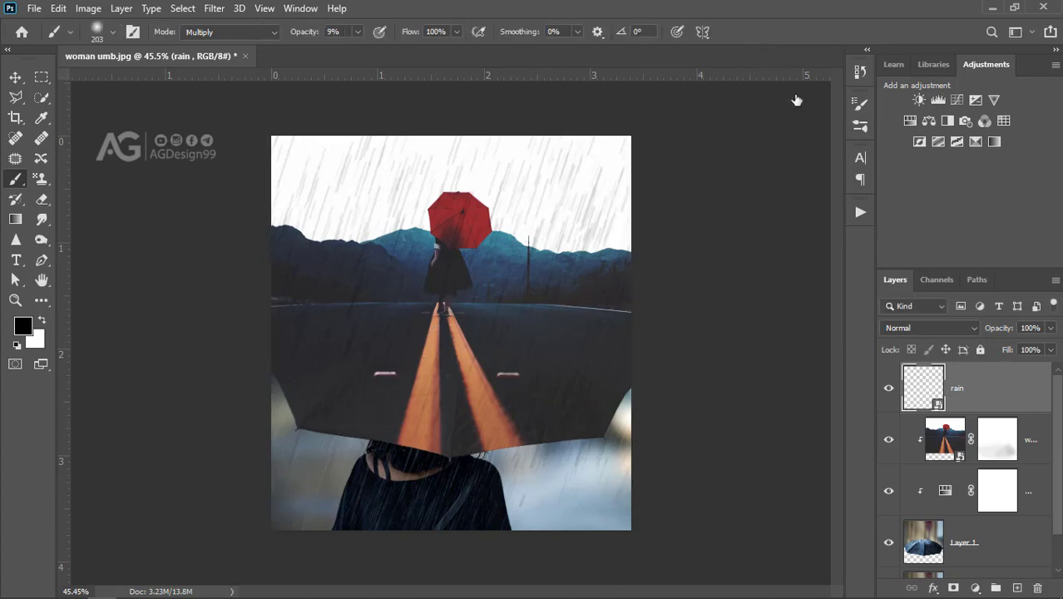
# Step: Clip the rain layer to the layers beneath it
pyautogui.rightClick(974, 398)
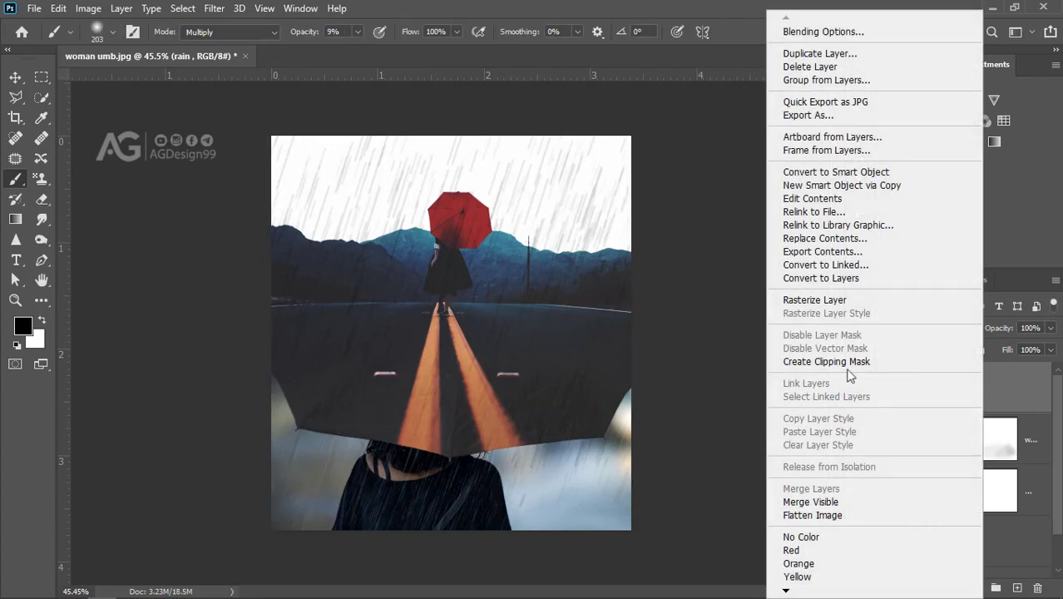
pyautogui.click(814, 362)
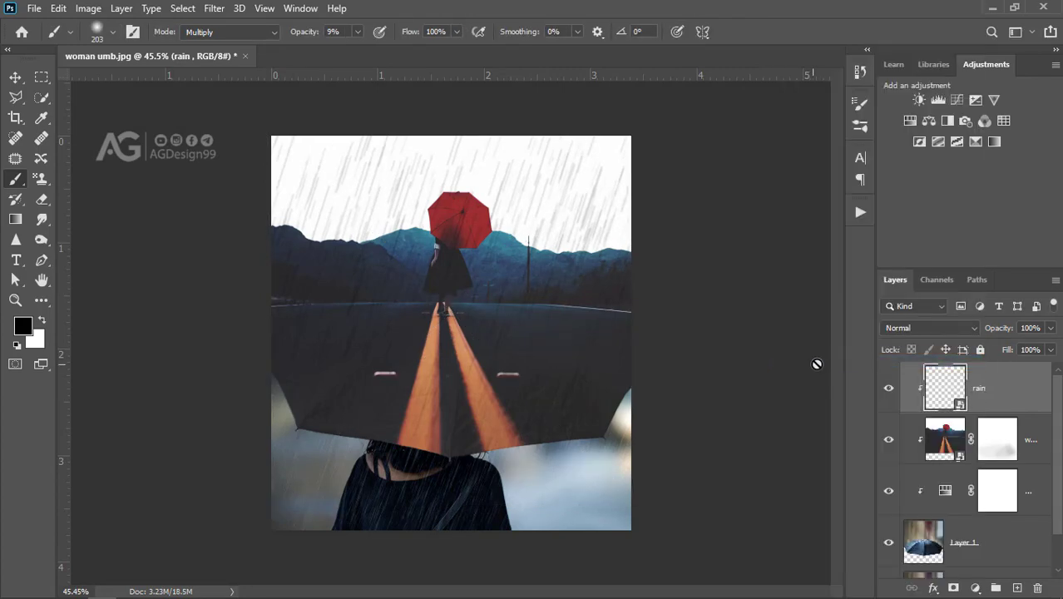
pyautogui.hotkey('ctrl', '+')
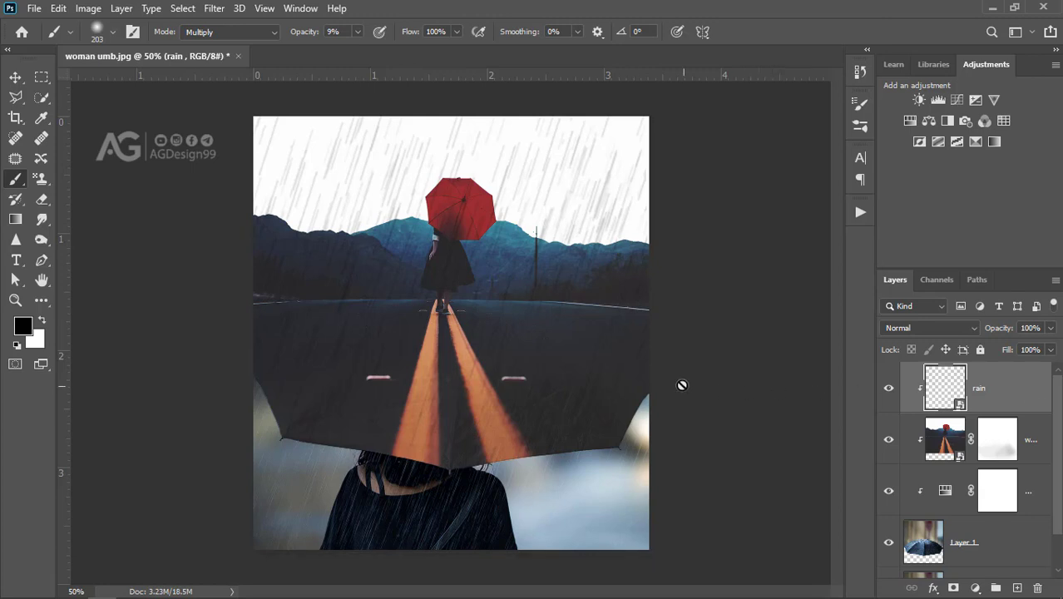
# Step: Stamp all visible layers into a smart-object Layer 2 and open the Camera Raw Filter
pyautogui.hotkey('ctrl', 'shift', 'alt', 'e')
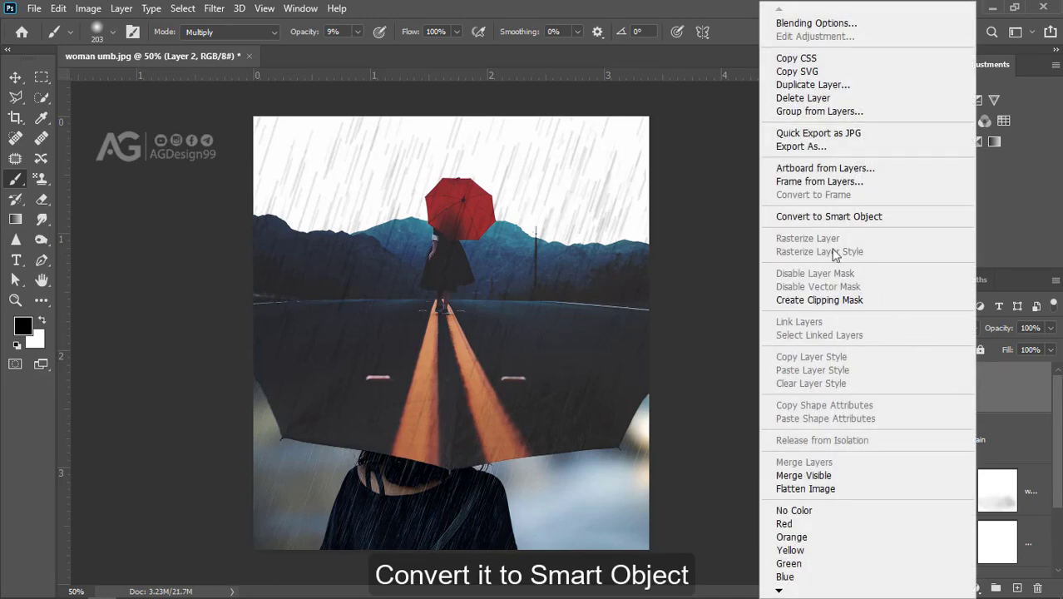
pyautogui.click(802, 217)
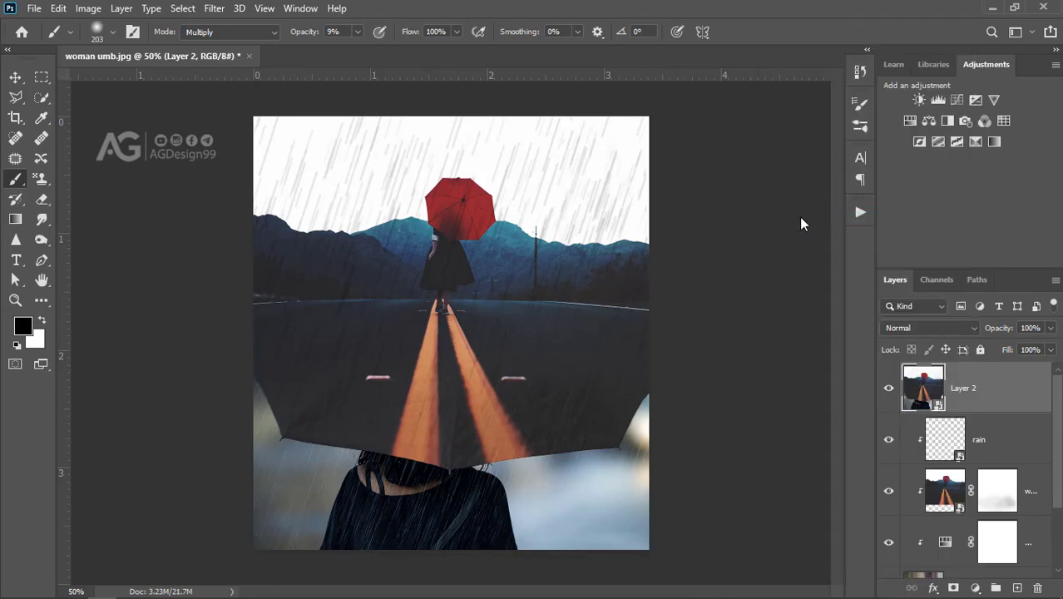
pyautogui.click(212, 9)
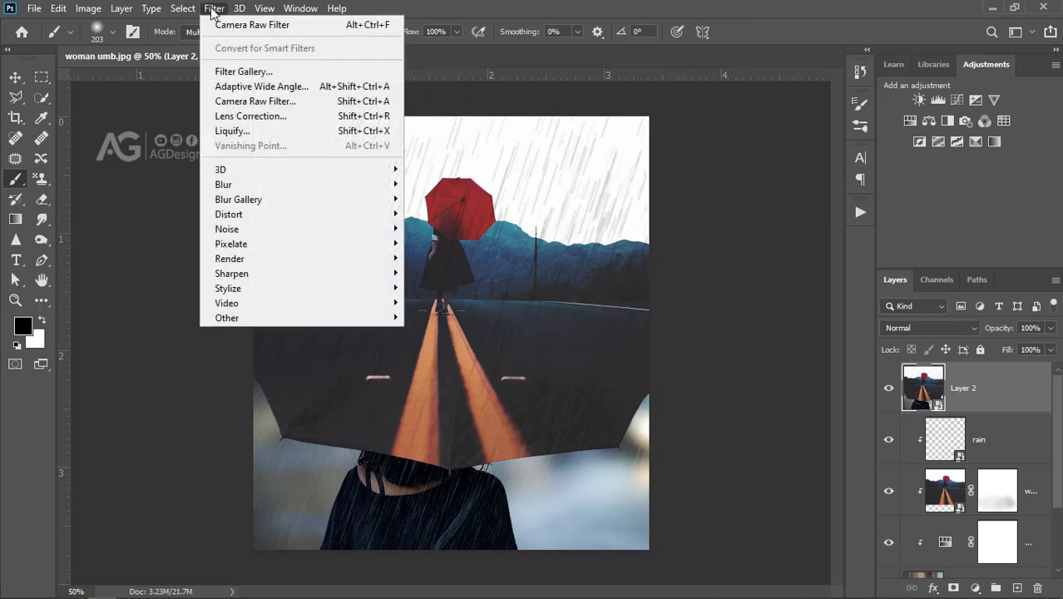
pyautogui.click(231, 101)
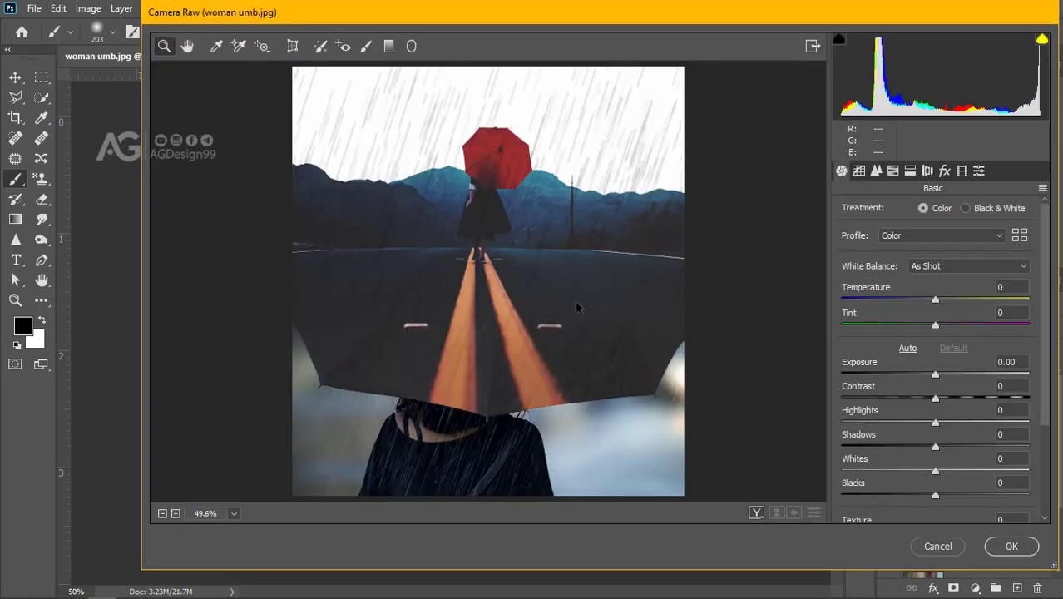
# Step: Set Camera Raw's Basic sliders to Temperature -13, Contrast +20, Texture +30, Vibrance +27, Saturation +22
pyautogui.moveTo(934, 299); pyautogui.dragTo(922, 300)
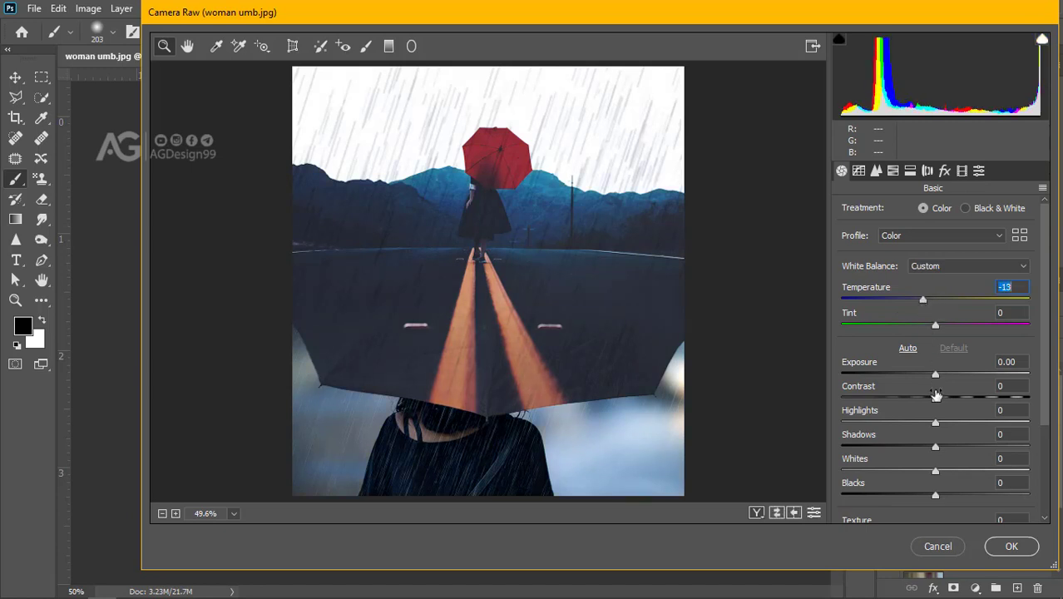
pyautogui.moveTo(936, 400); pyautogui.dragTo(953, 399)
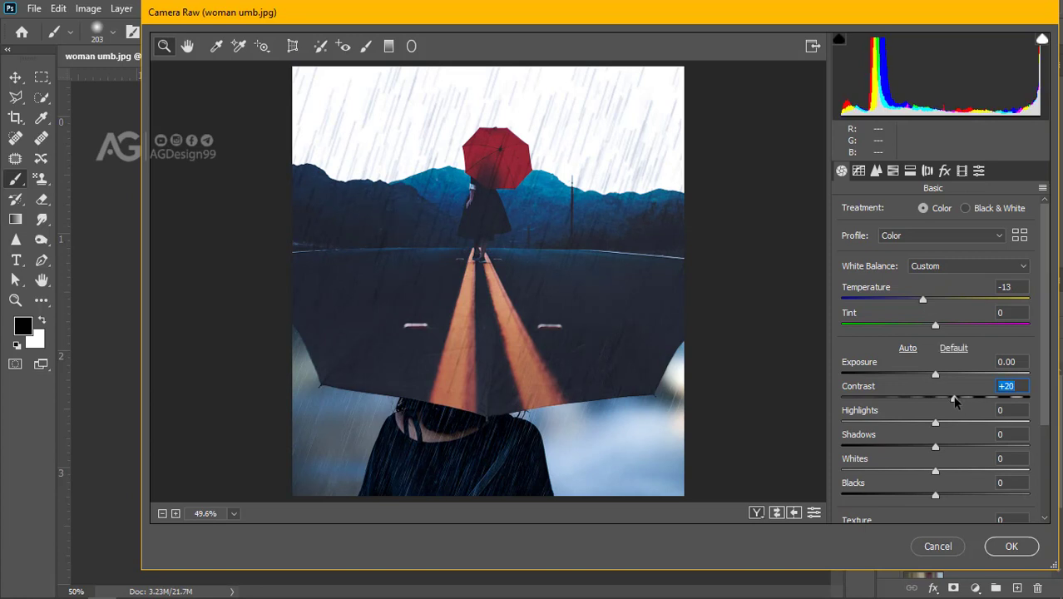
pyautogui.moveTo(1047, 380); pyautogui.dragTo(1044, 429)
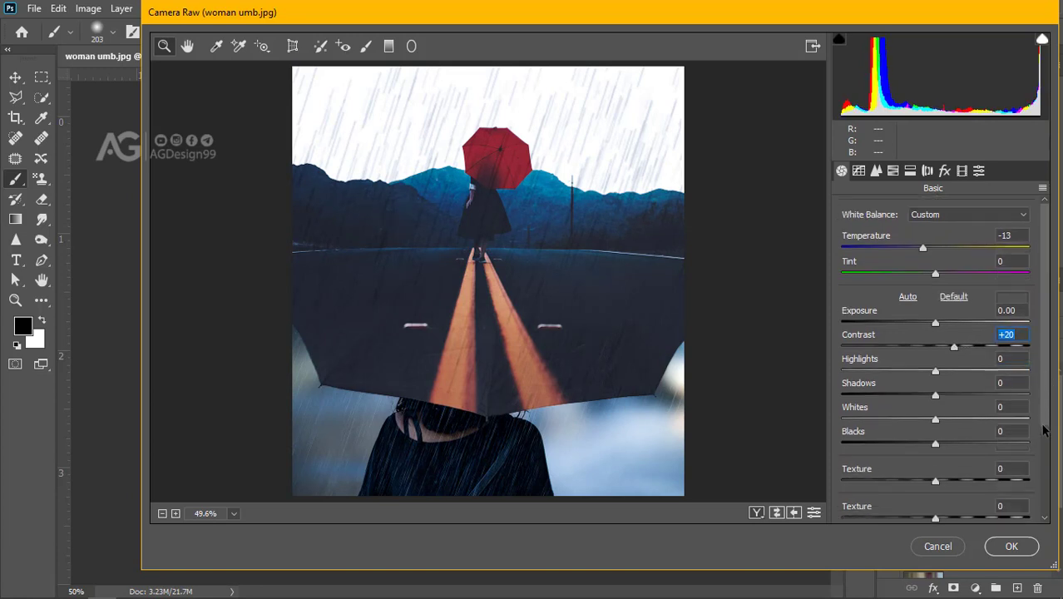
pyautogui.scroll(-1, 1044, 429)
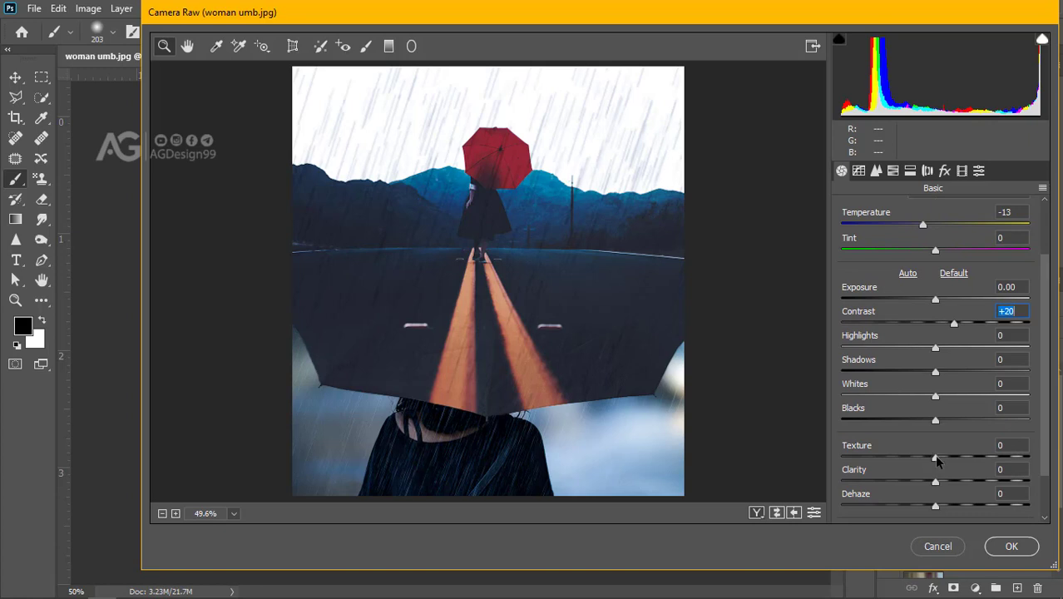
pyautogui.moveTo(934, 458); pyautogui.dragTo(963, 458)
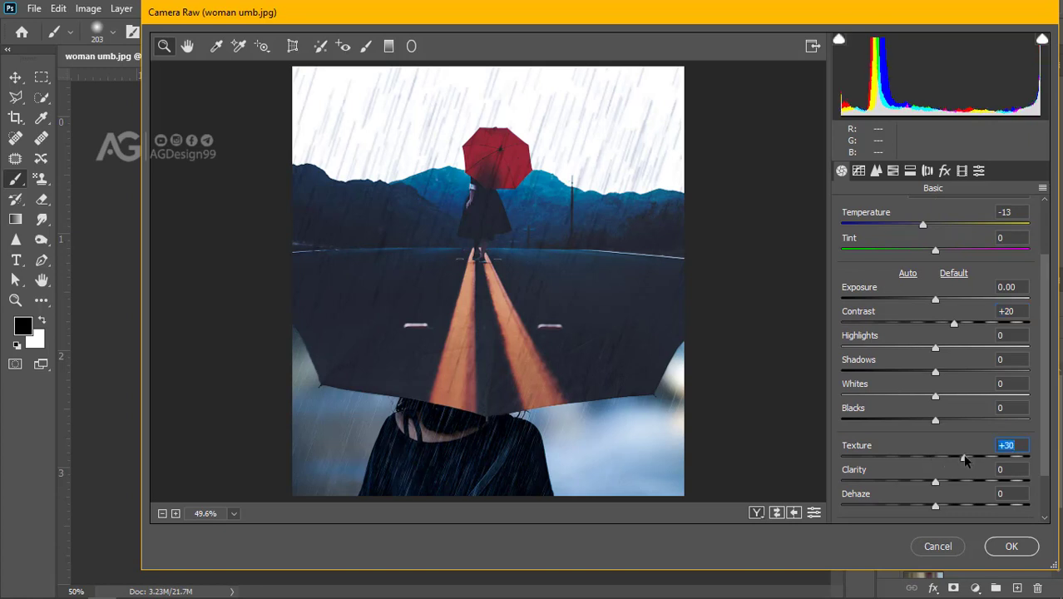
pyautogui.moveTo(1047, 413); pyautogui.dragTo(1046, 460)
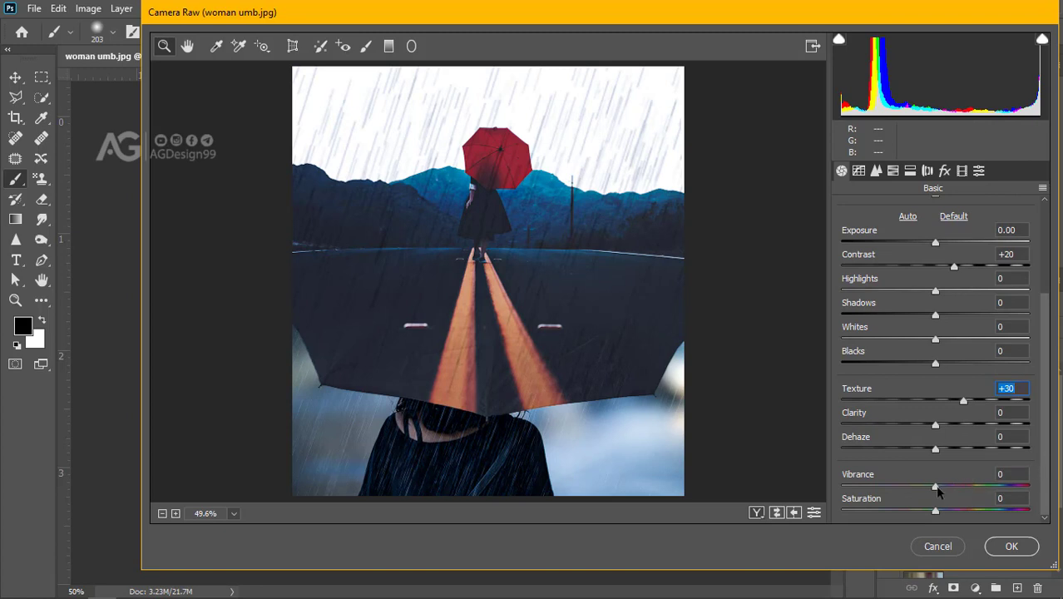
pyautogui.click(958, 486)
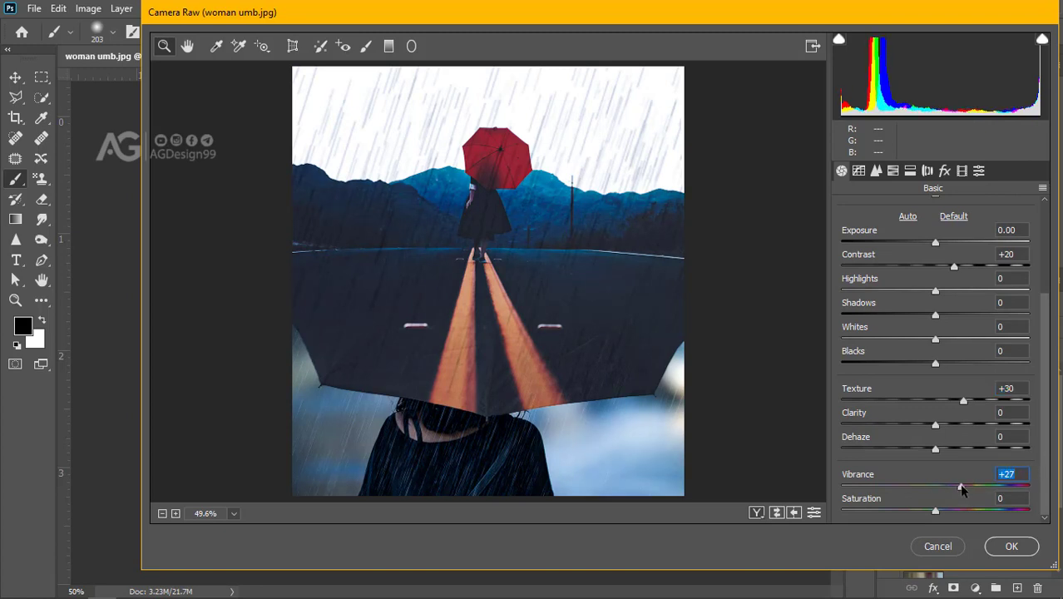
pyautogui.click(958, 510)
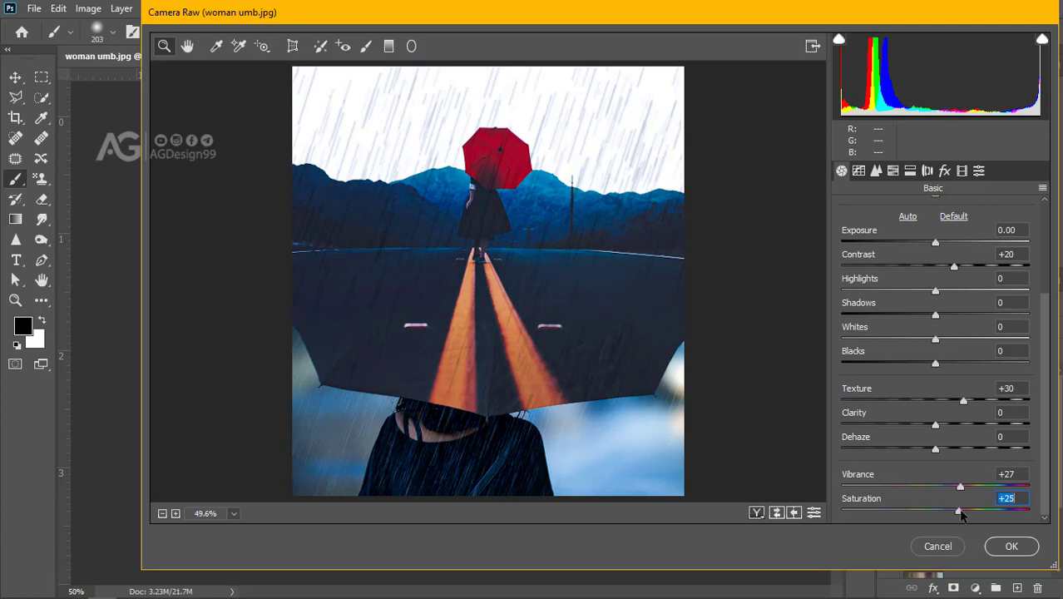
pyautogui.moveTo(960, 512); pyautogui.dragTo(957, 512)
pyautogui.click(1010, 546)
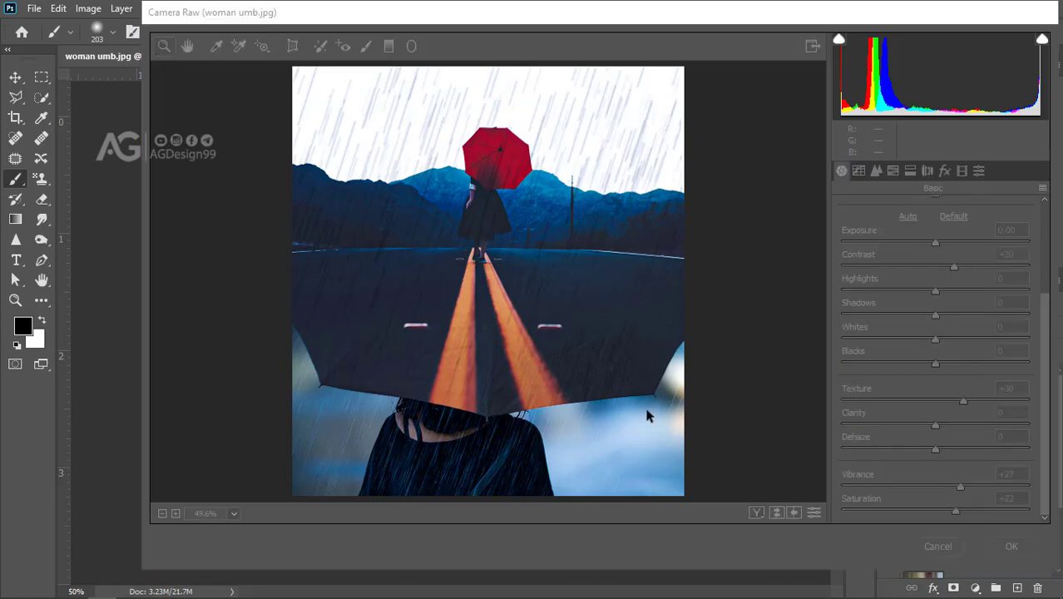